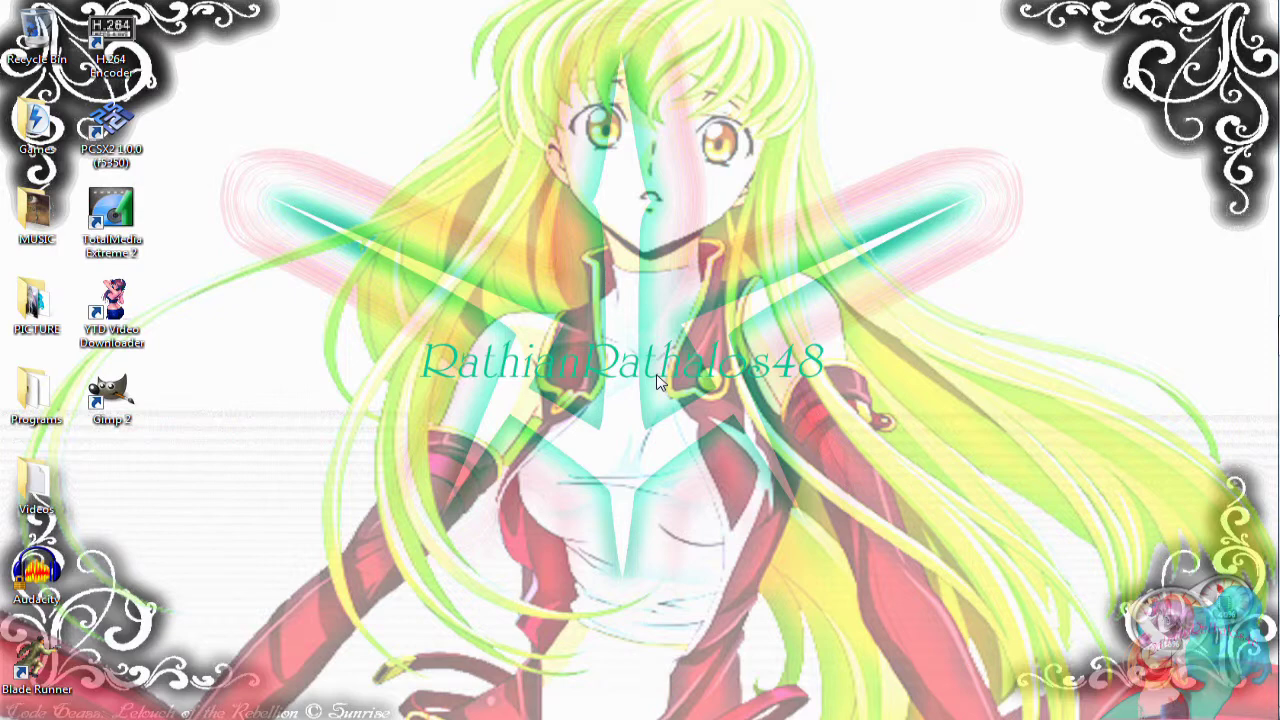
Step: Switch to Vegas Pro and create a new project with the HDV 720-30p (1280x720, 29.970 fps) template
mouse_move(1265, 385)
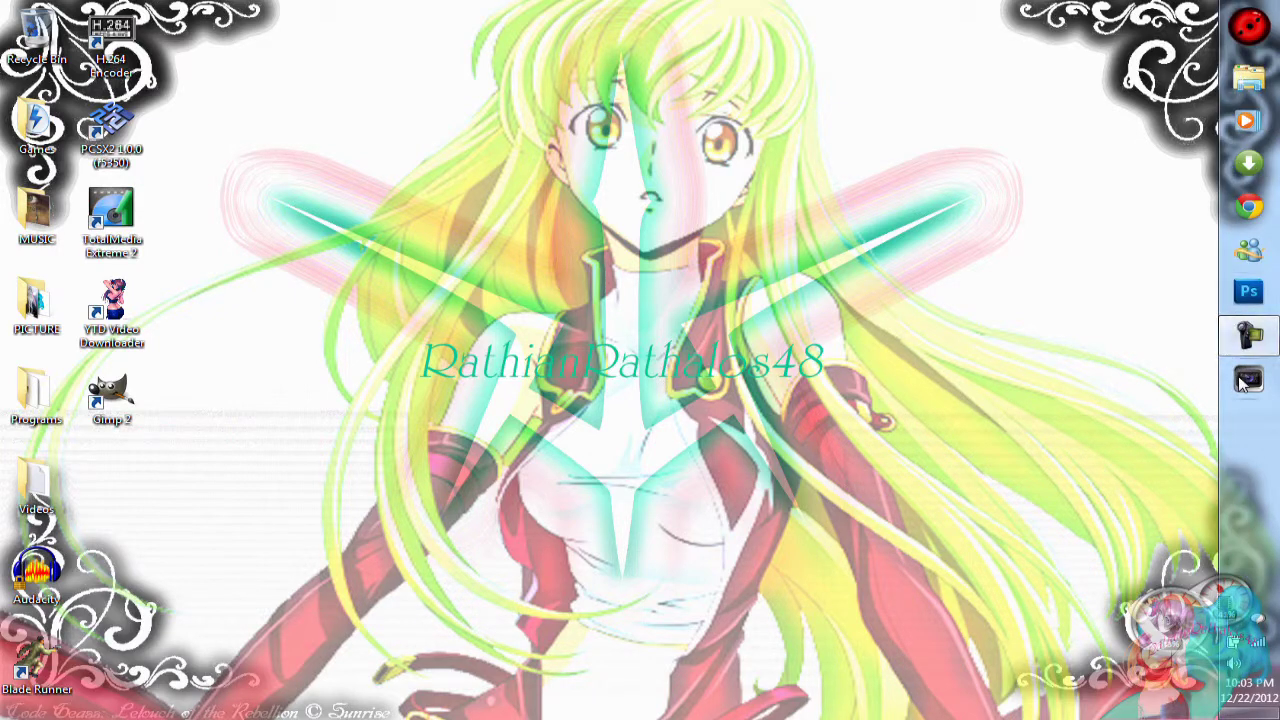
left_click(1247, 381)
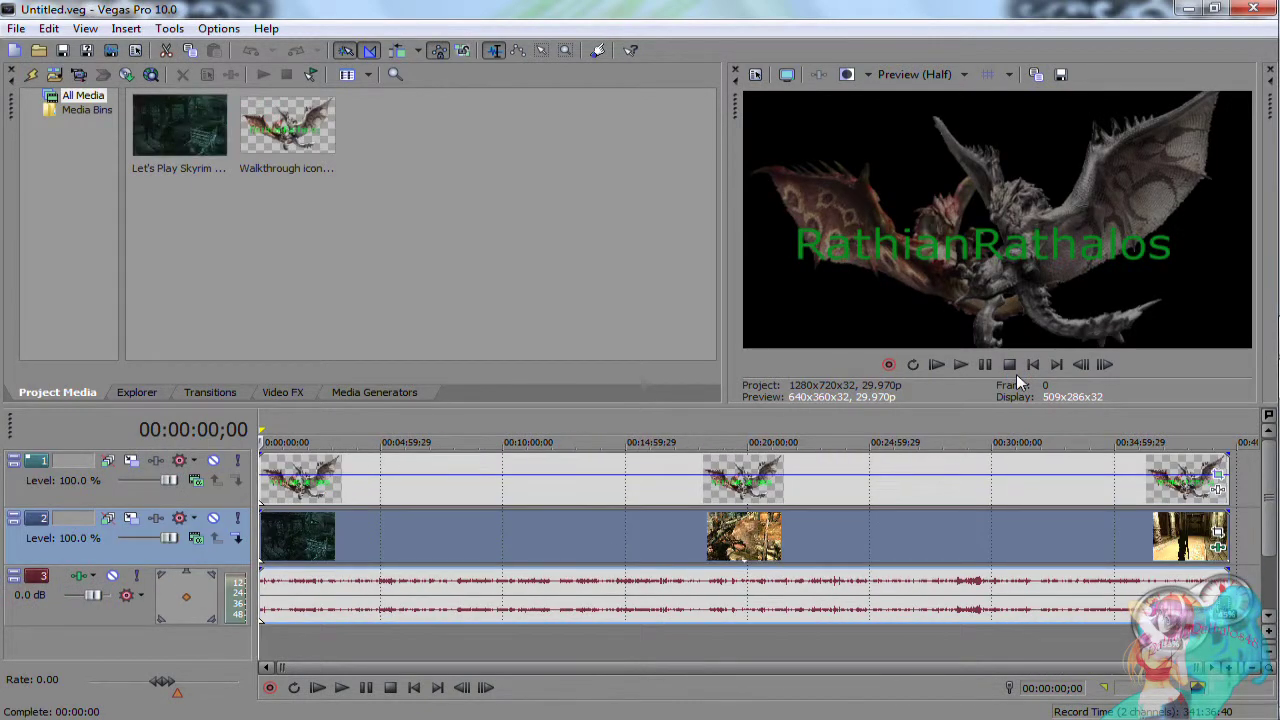
key("ctrl+n")
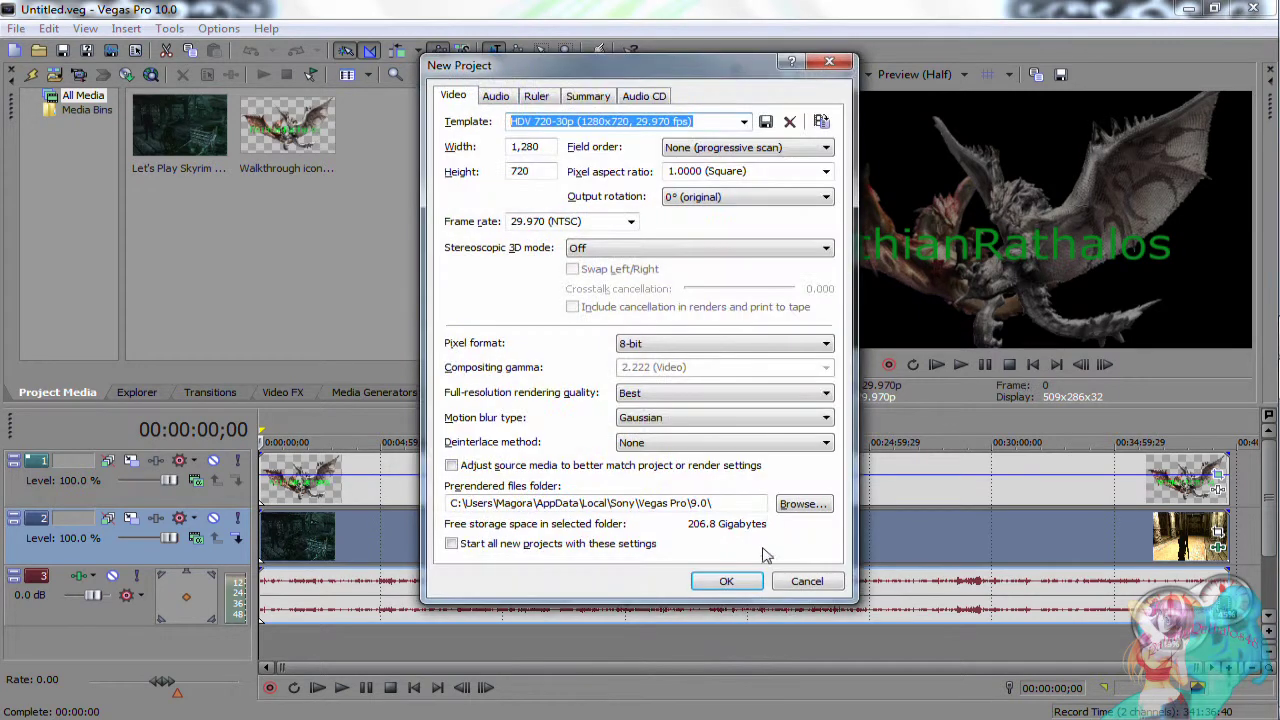
left_click(757, 583)
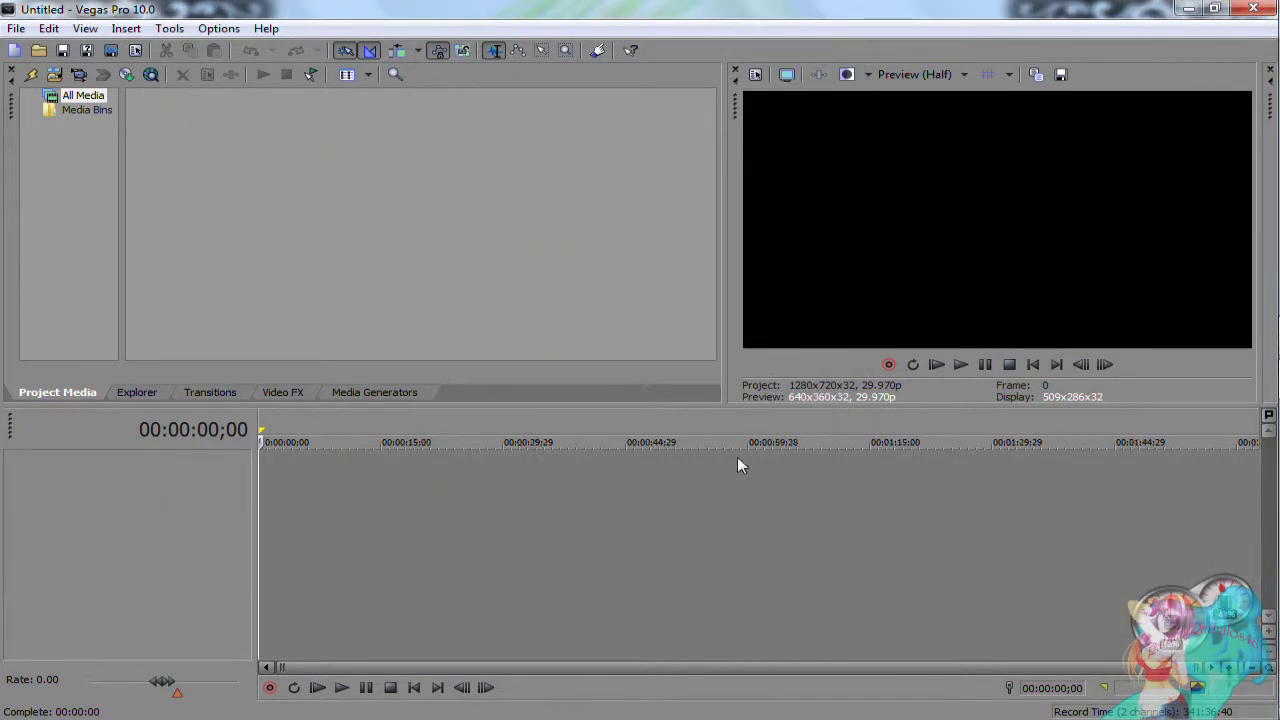
Step: Import the "tutorial picture" image from the PICTURE folder into the project media
left_click(55, 77)
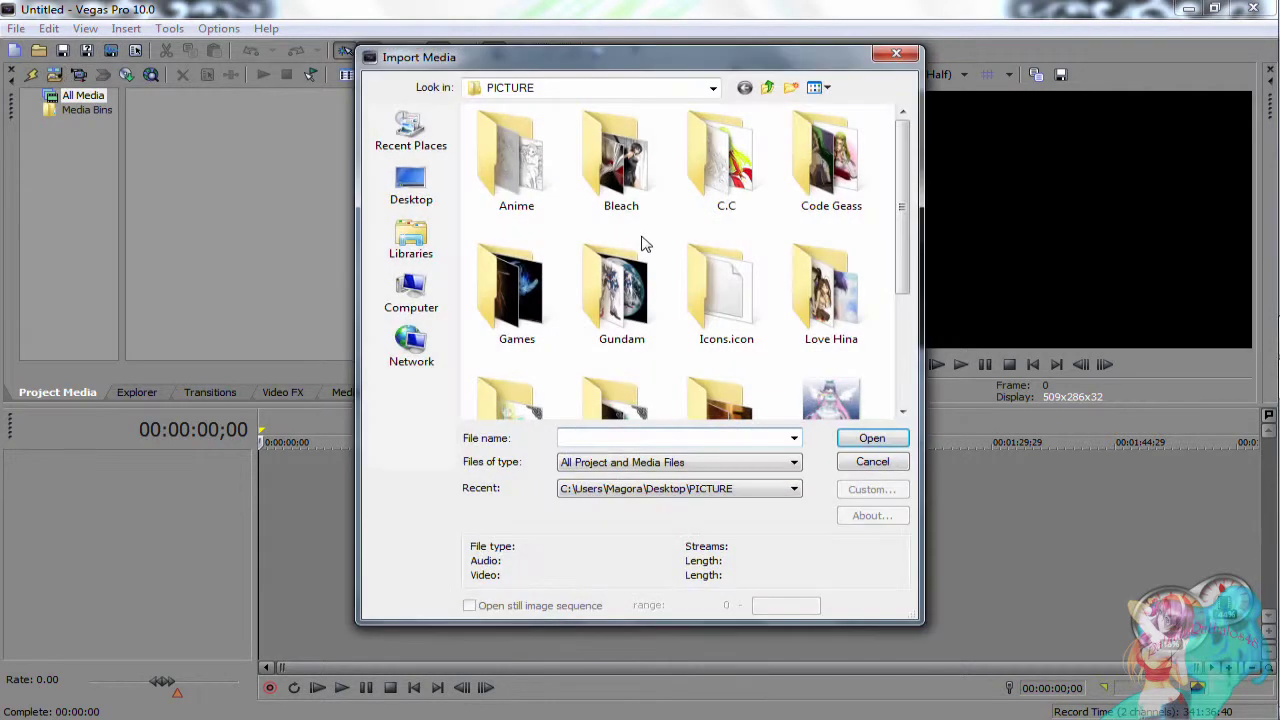
left_click_drag(899, 268, 897, 395)
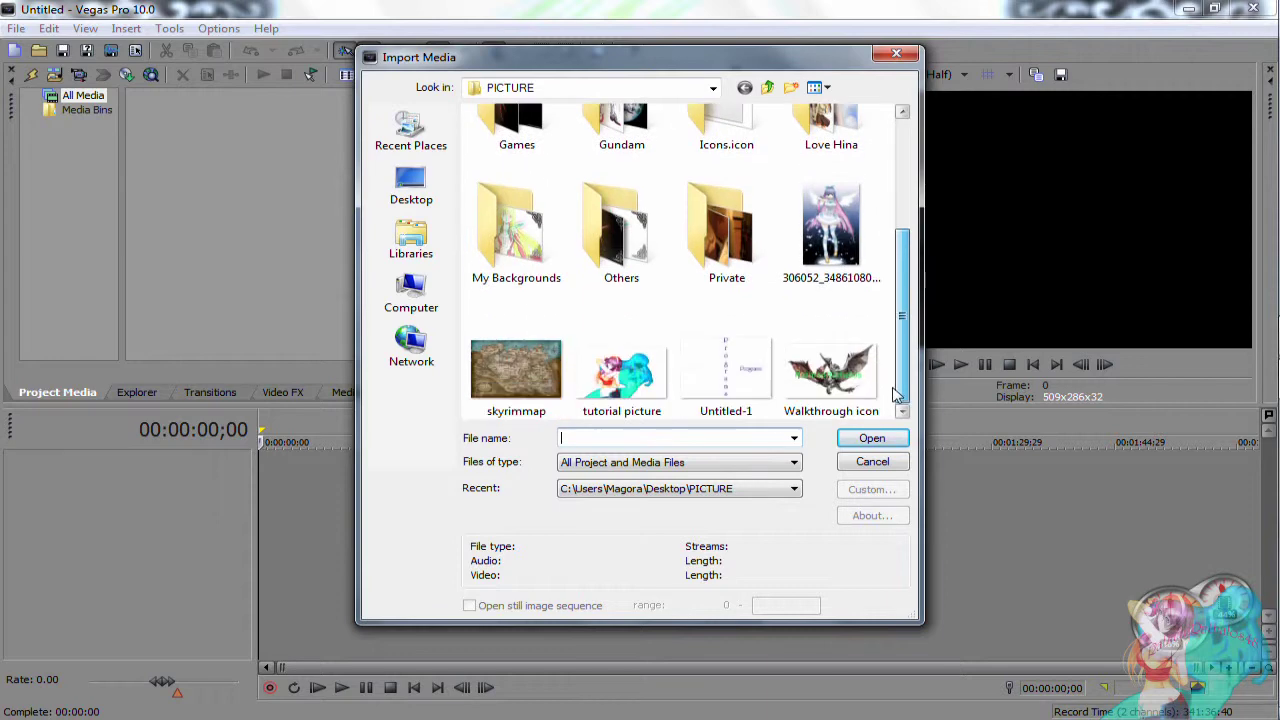
double_click(652, 385)
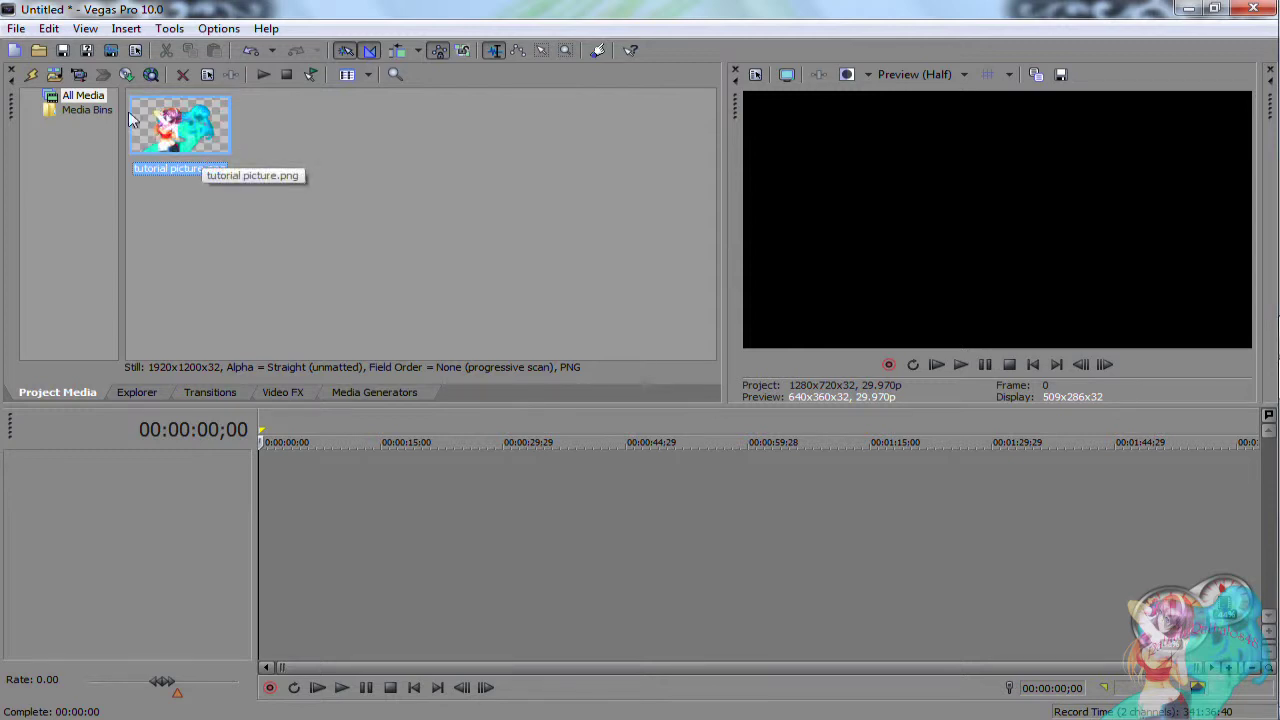
Step: Import the Bleach-Wallpaper-662119 image from the Bleach folder into the project media
left_click(54, 75)
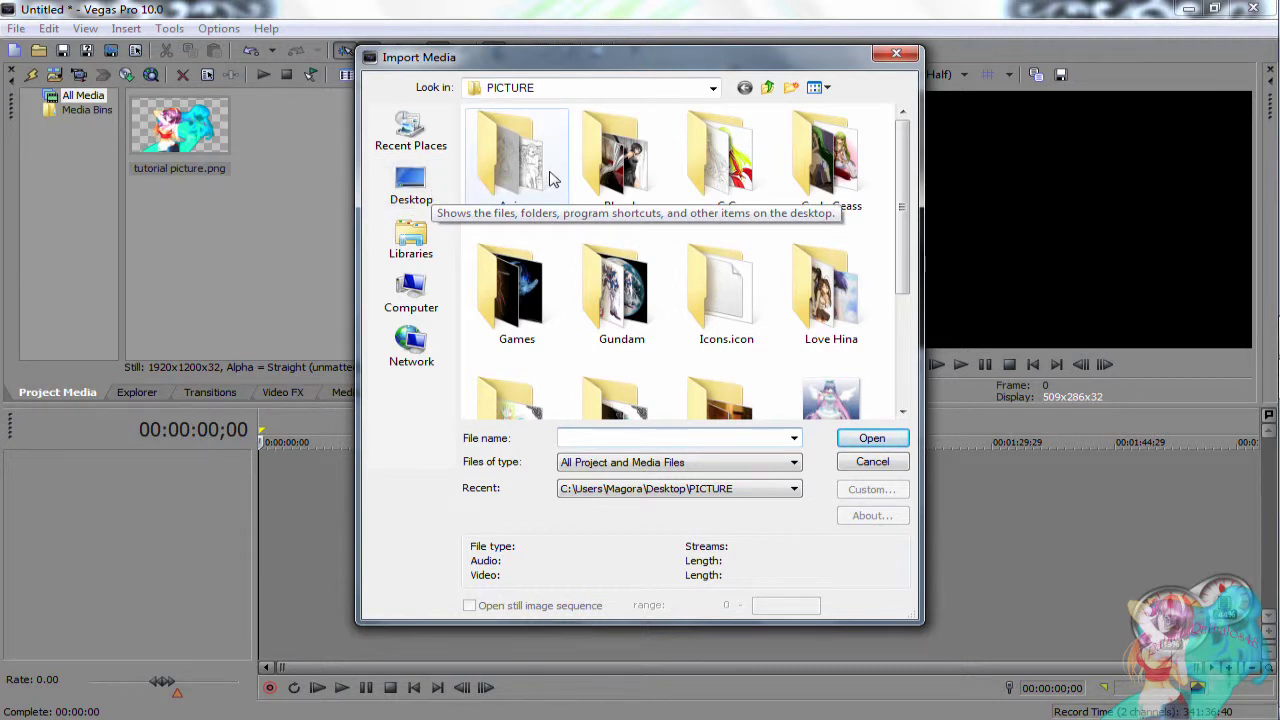
double_click(632, 193)
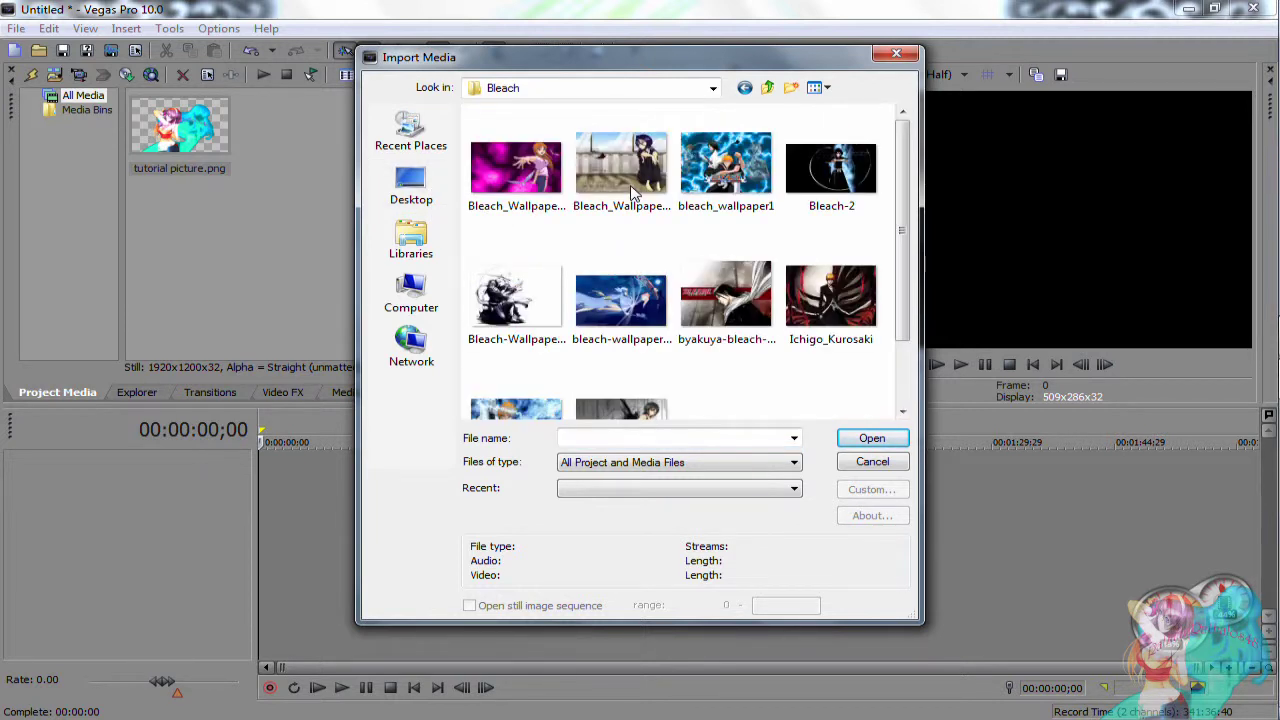
left_click(516, 295)
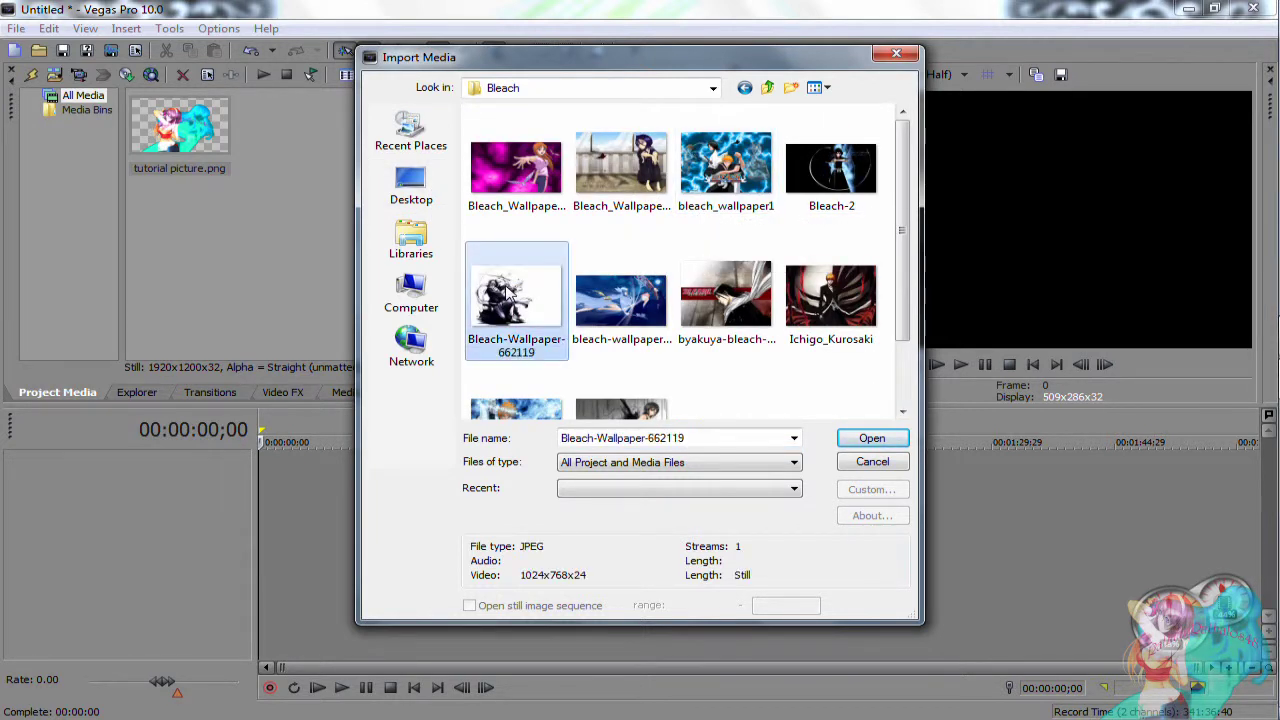
double_click(517, 298)
Step: Import the video "yugioh 5Ds TF5- Gardian Deck VS Leo.mp4" from Videos > Youtube > Gameplay on the desktop
left_click(79, 76)
left_click(411, 185)
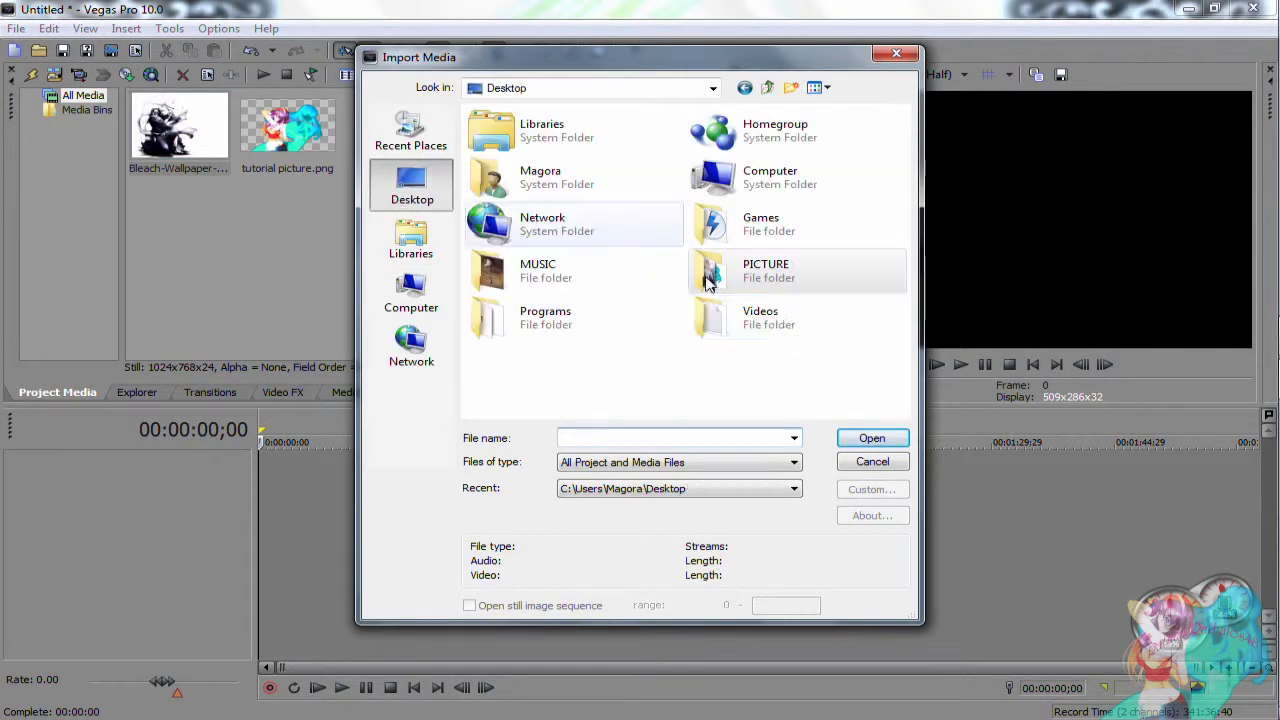
double_click(778, 320)
double_click(700, 322)
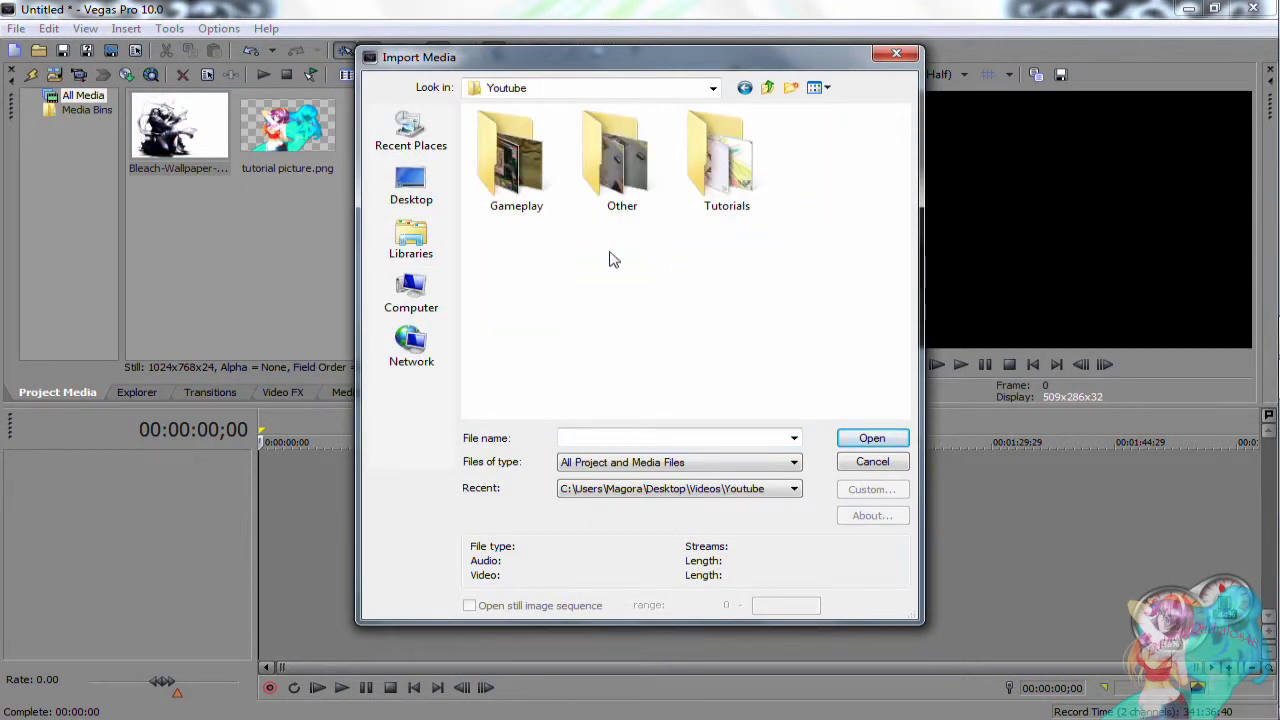
double_click(565, 200)
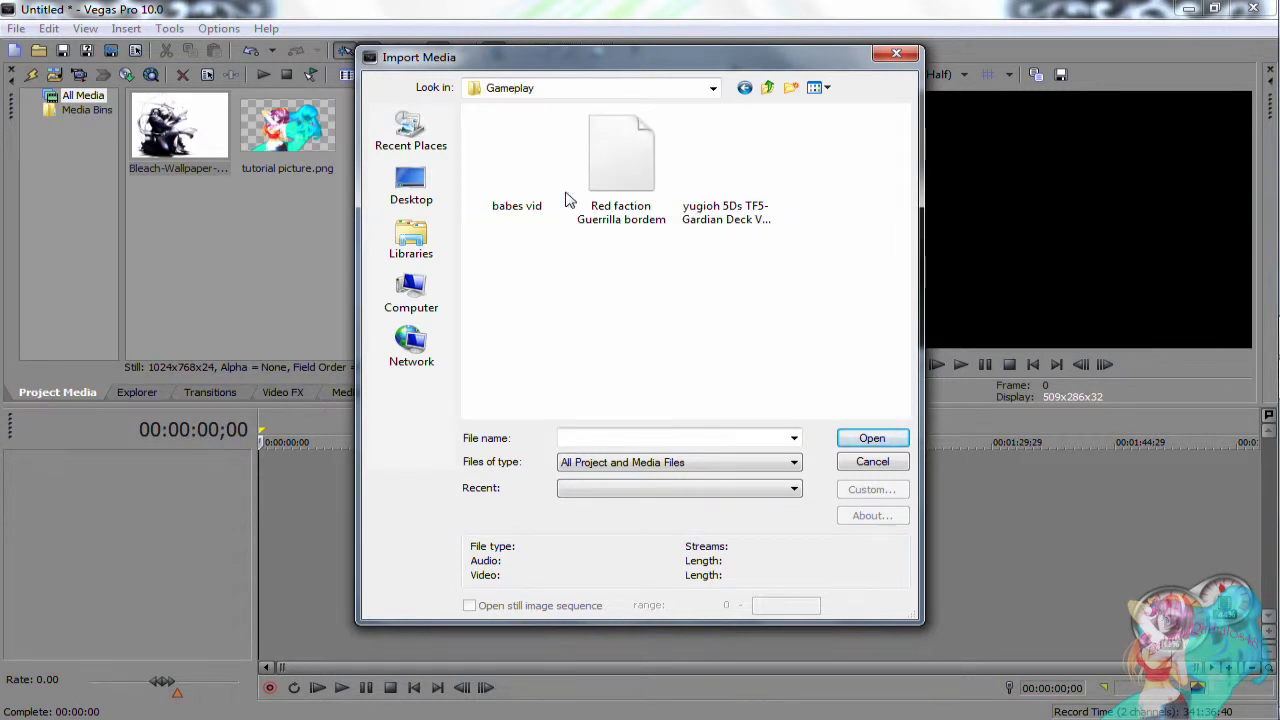
double_click(705, 195)
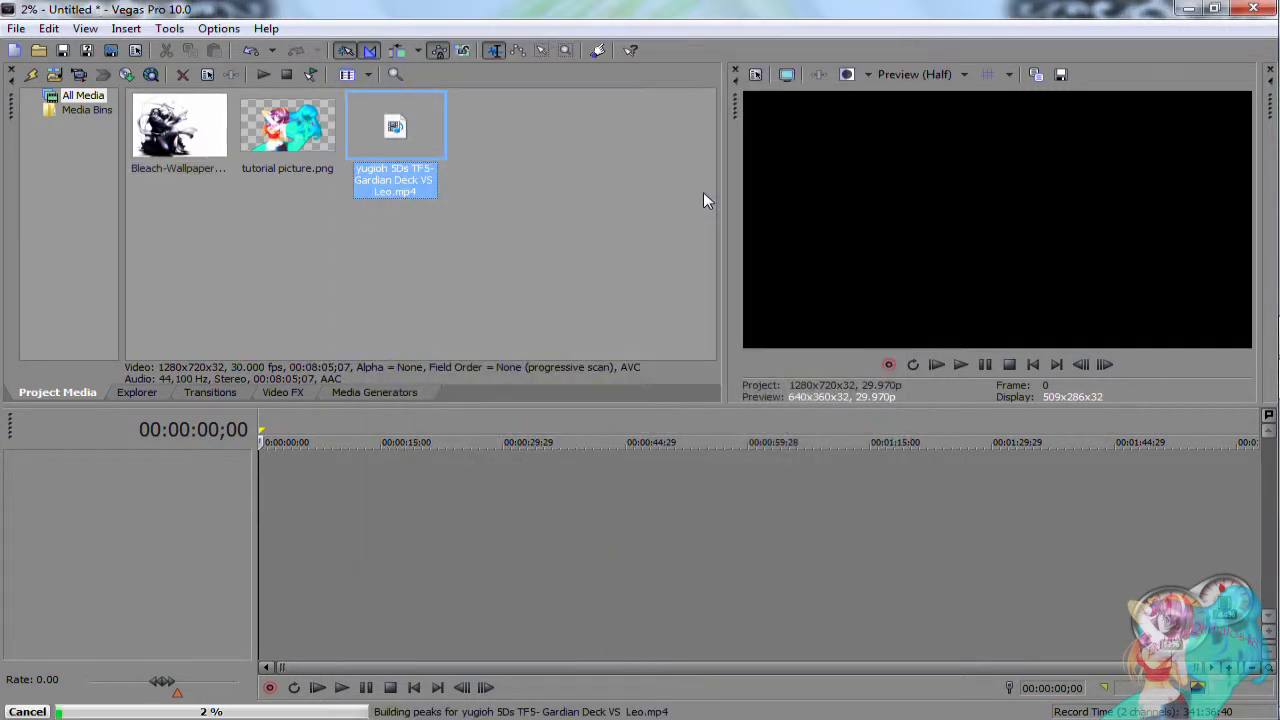
Step: Place the yugioh video at the start of the timeline and cut off everything after 00:01:01;16
left_click_drag(389, 181, 276, 490)
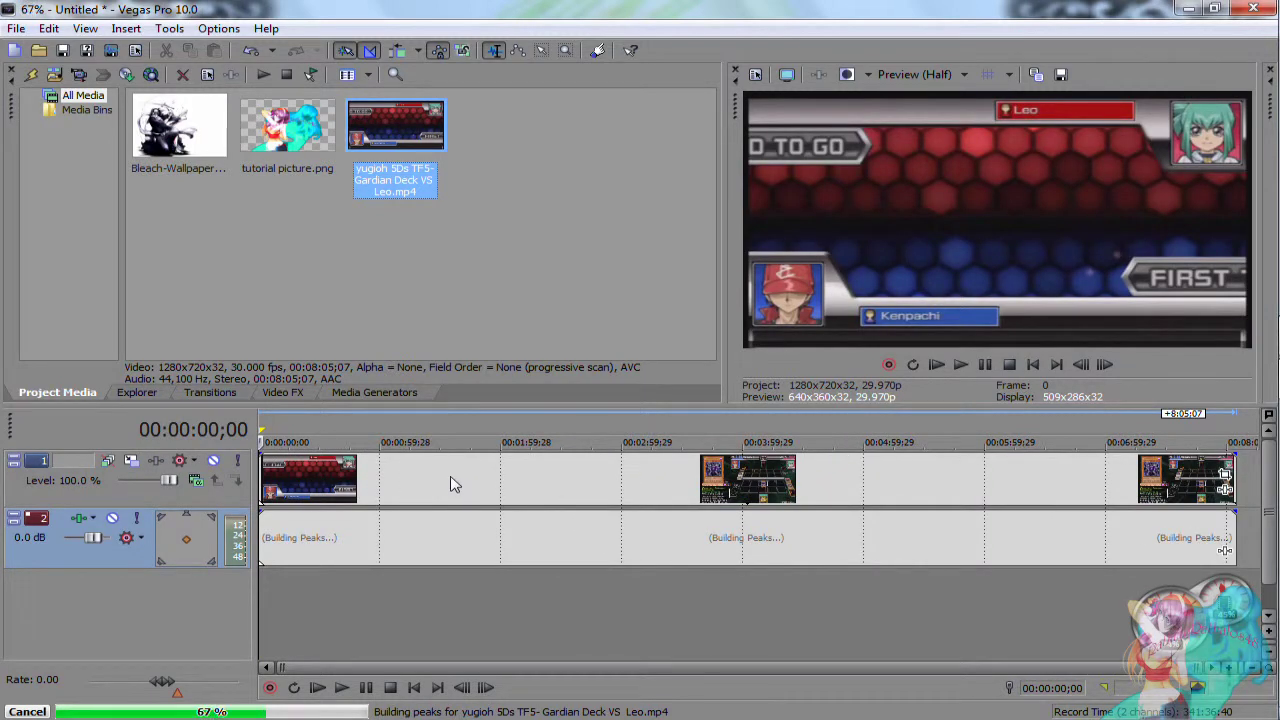
left_click(360, 497)
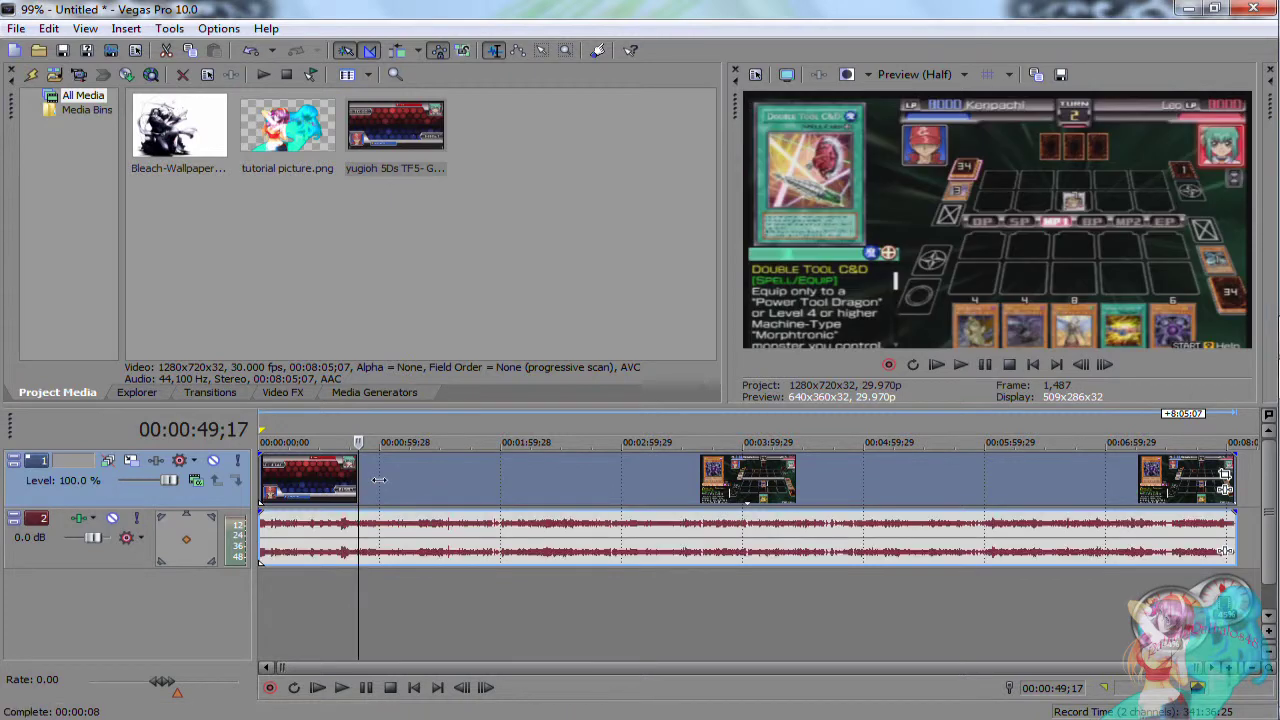
left_click(405, 483)
left_click_drag(405, 483, 381, 483)
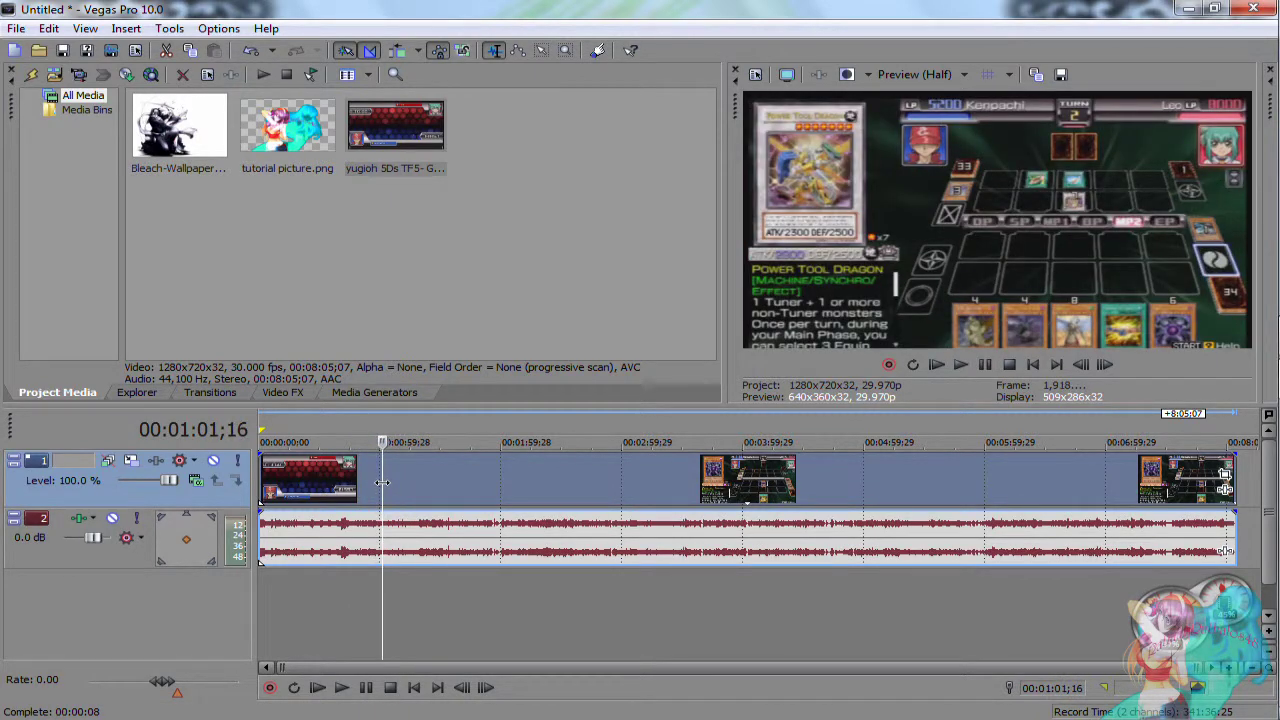
key("s")
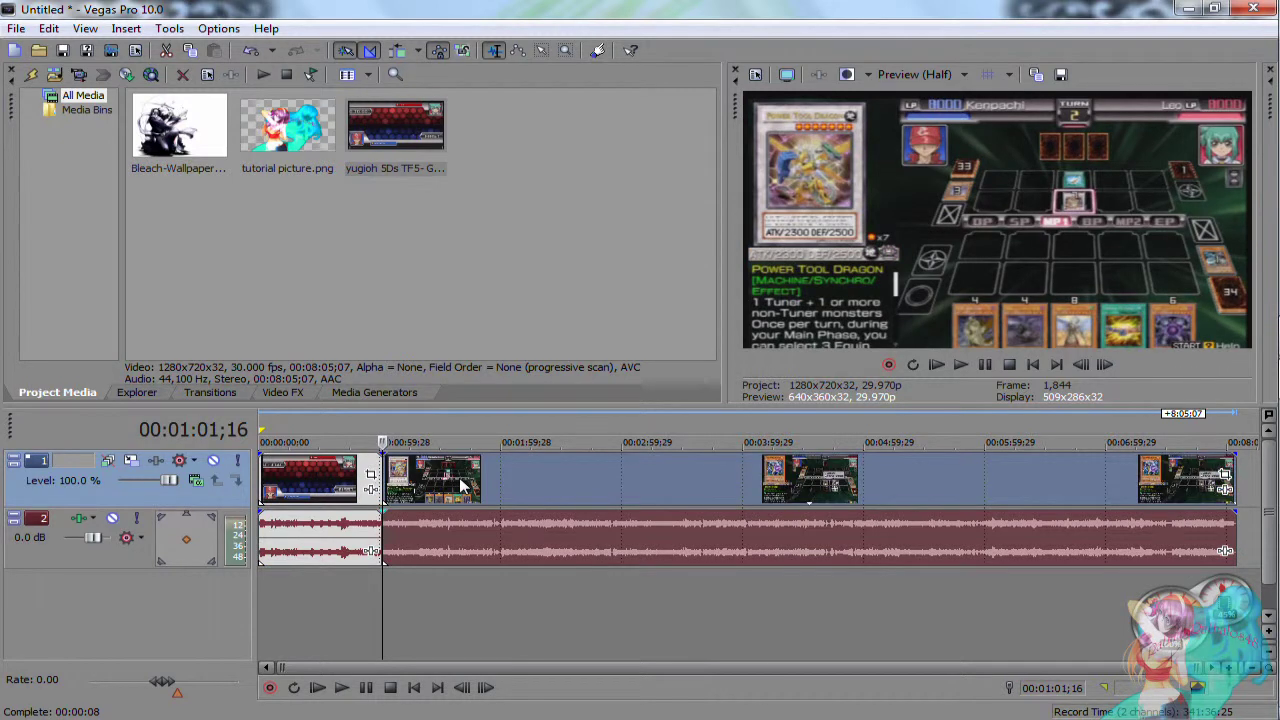
key("Delete")
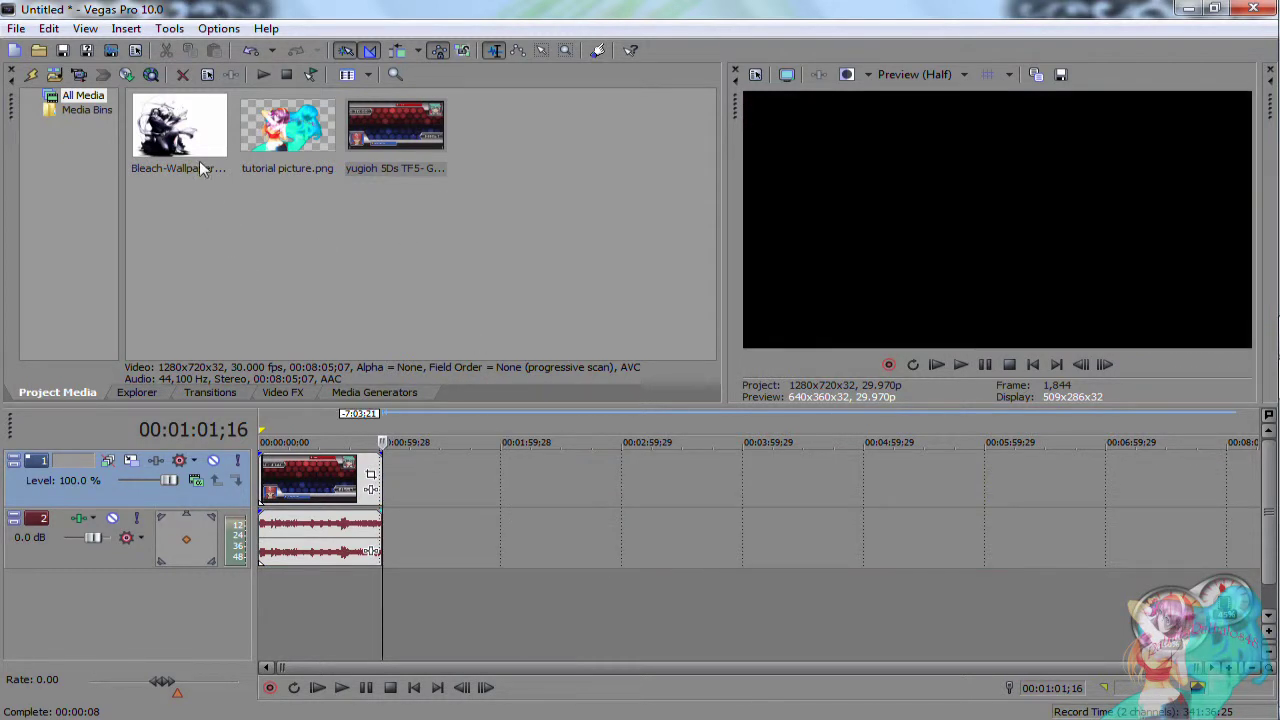
Step: Try the Bleach wallpaper as an overlay on a new track above the video at 00:00:28;22, and delete it
left_click(316, 478)
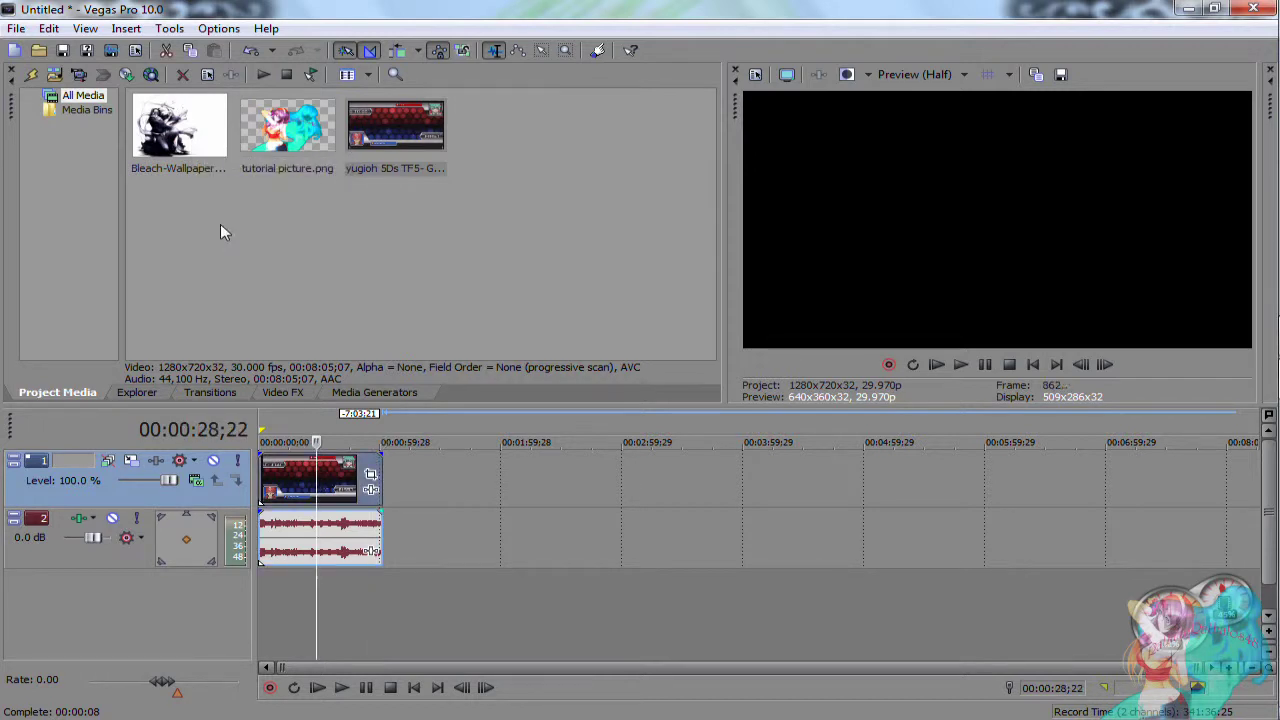
left_click_drag(190, 172, 325, 441)
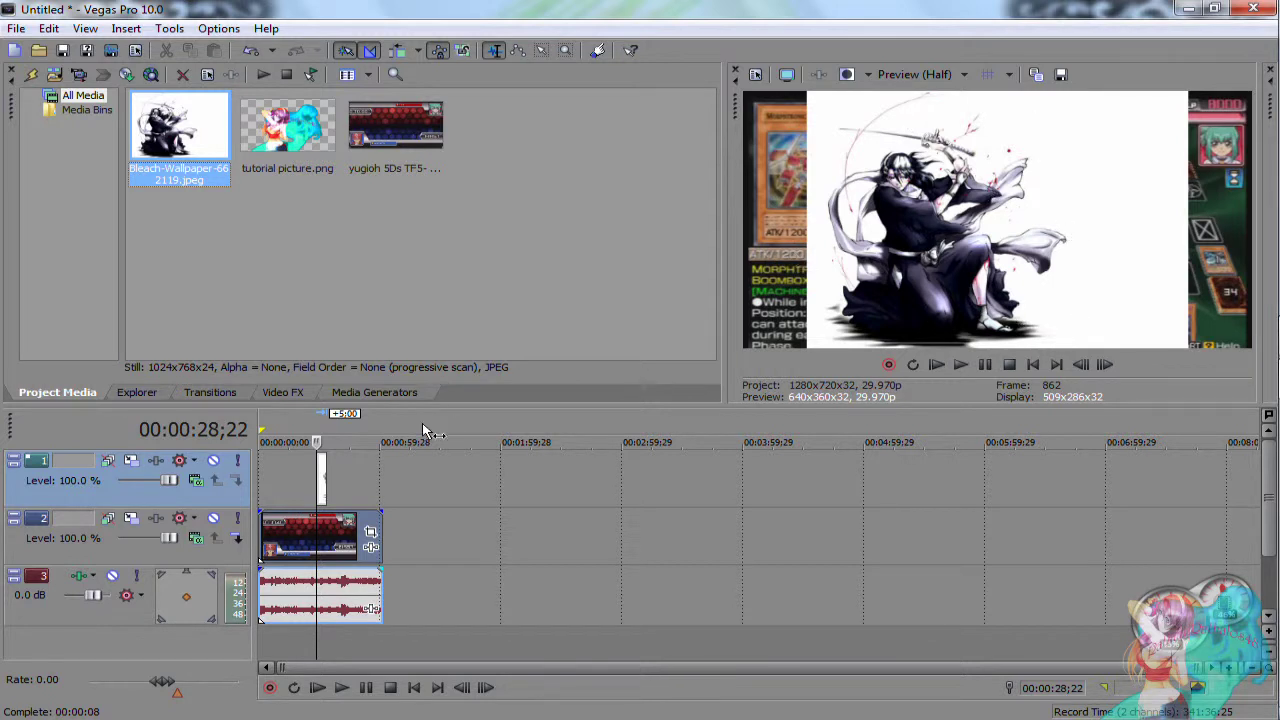
left_click(322, 488)
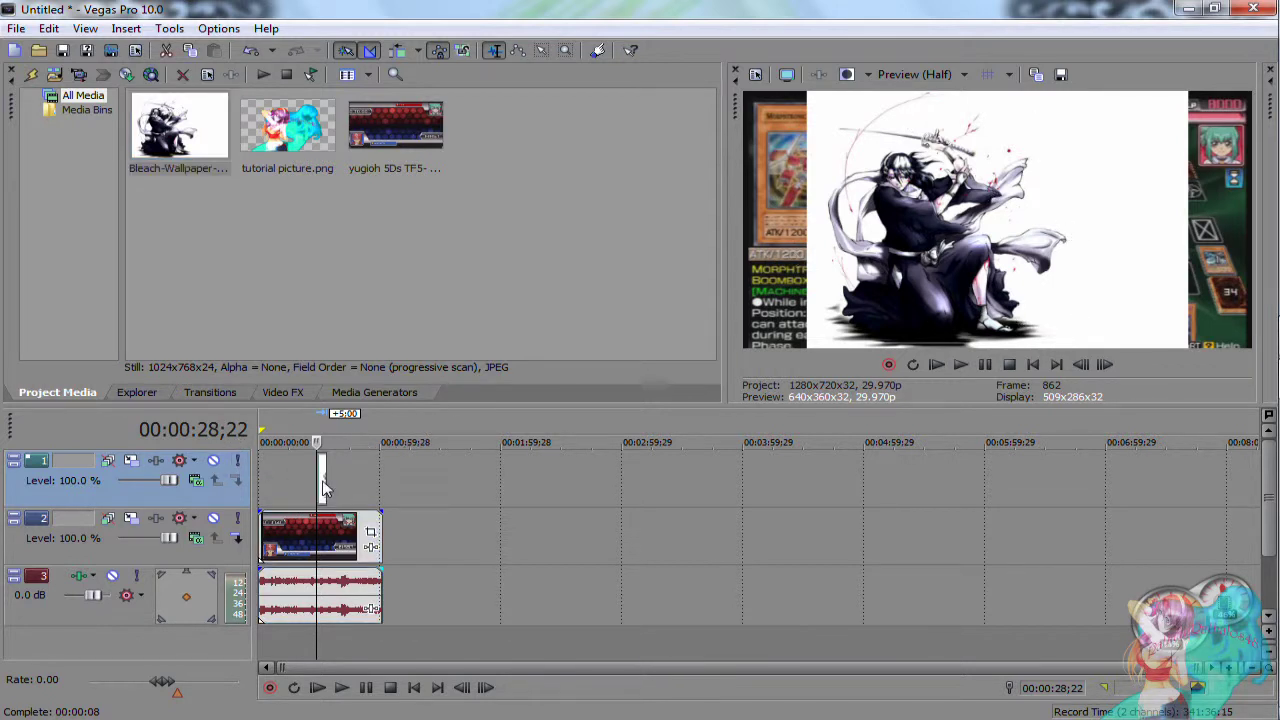
key("Delete")
Step: Add tutorial picture.png to the empty track above the video and stretch both its ends to match the video clip's length
left_click_drag(289, 131, 324, 485)
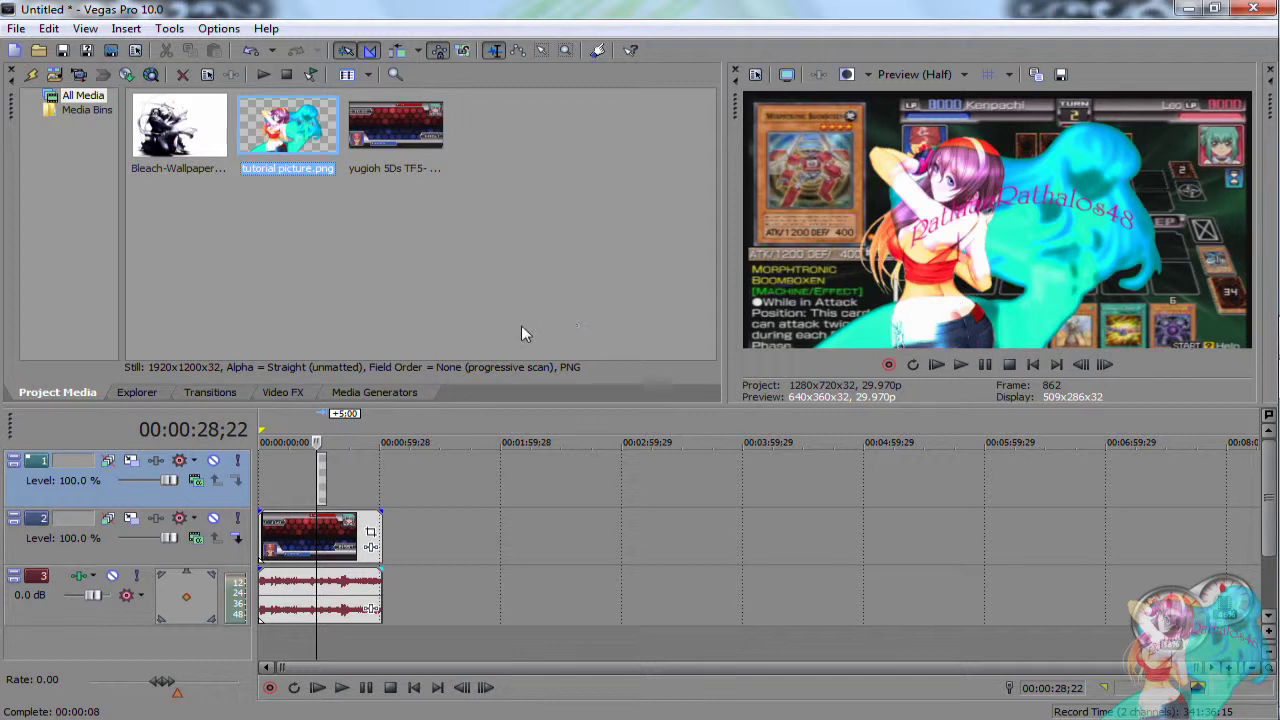
left_click_drag(316, 472, 318, 473)
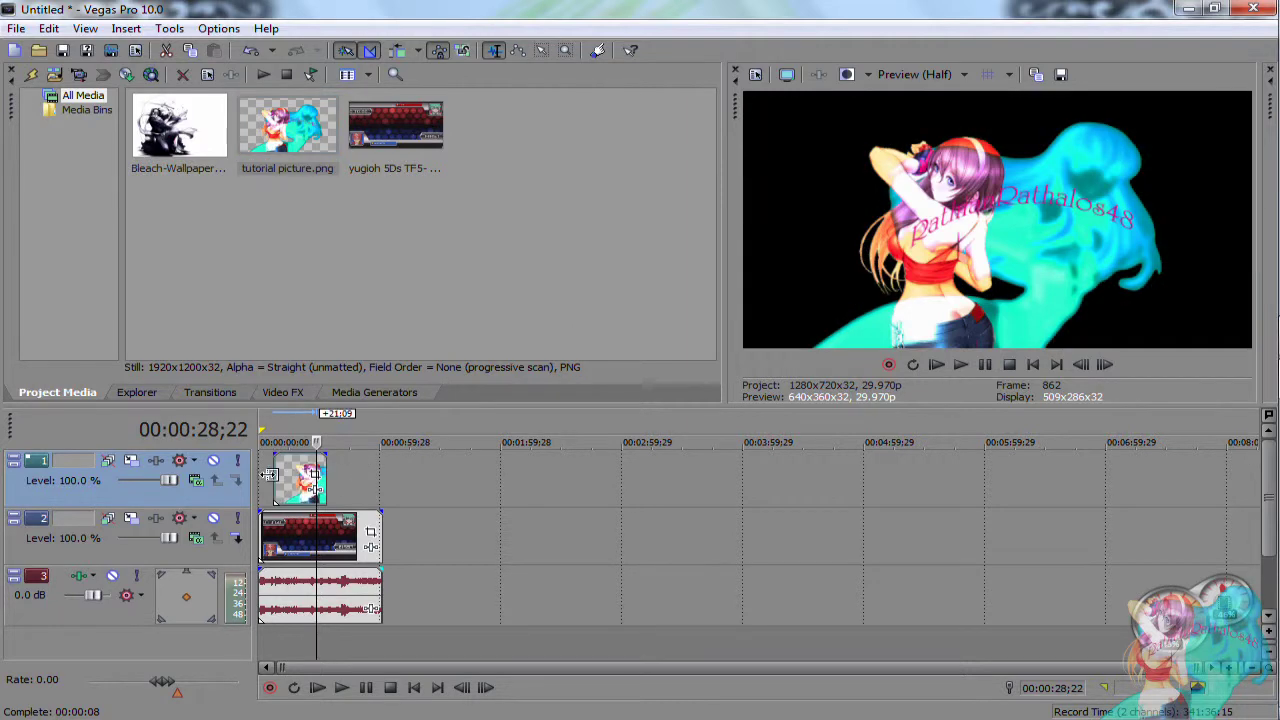
left_click_drag(322, 472, 381, 475)
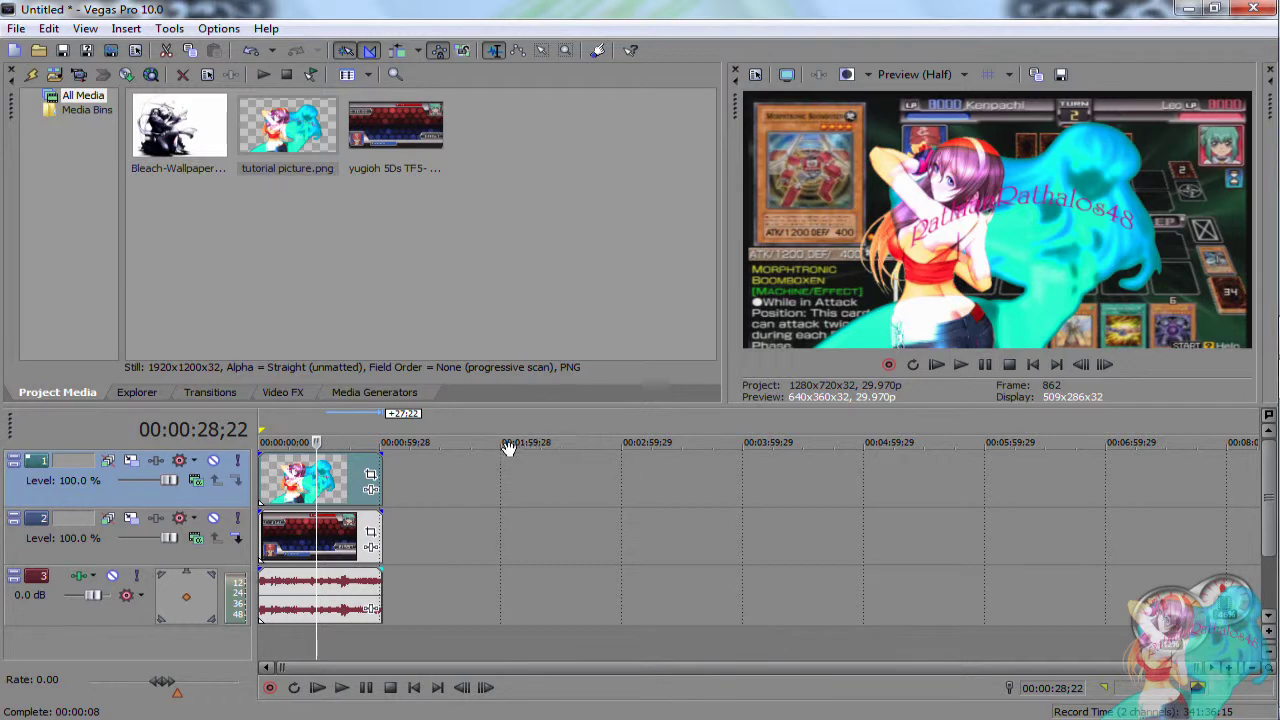
Step: In the overlay picture's Pan/Crop, match the output aspect and shift the crop frame's centre to about X 953.7, Y 650.5
left_click(373, 479)
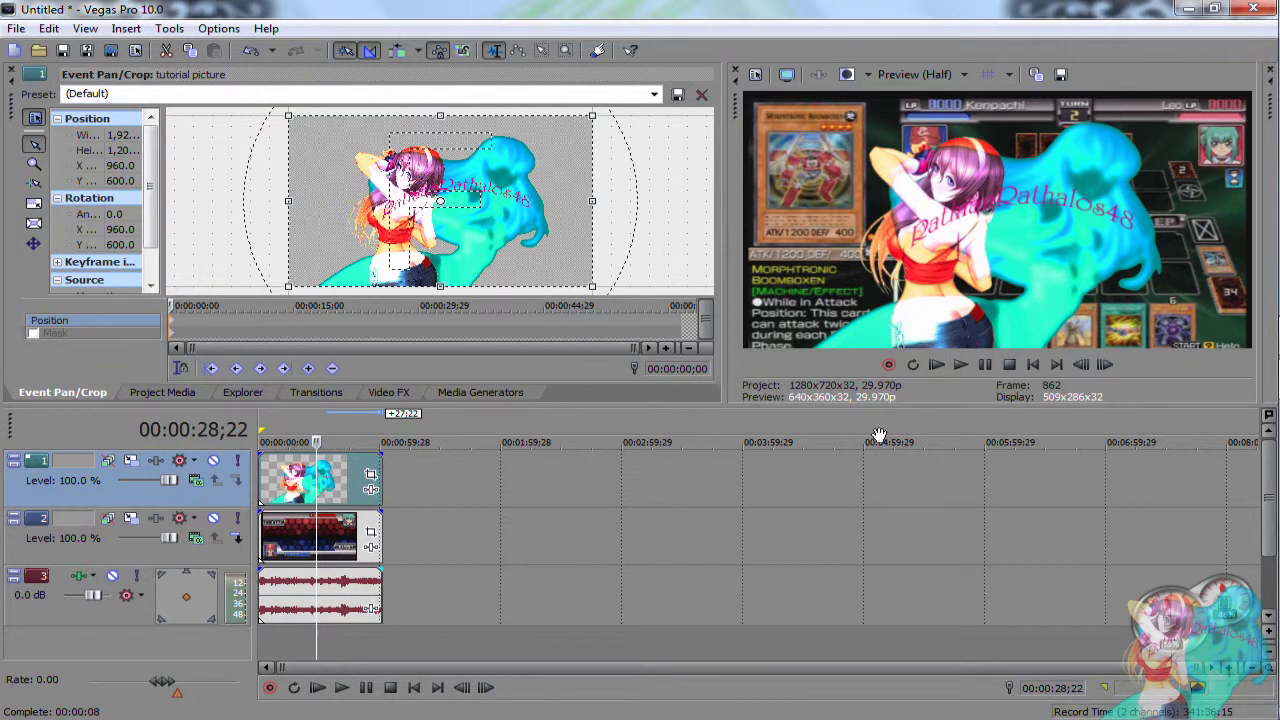
mouse_move(1165, 678)
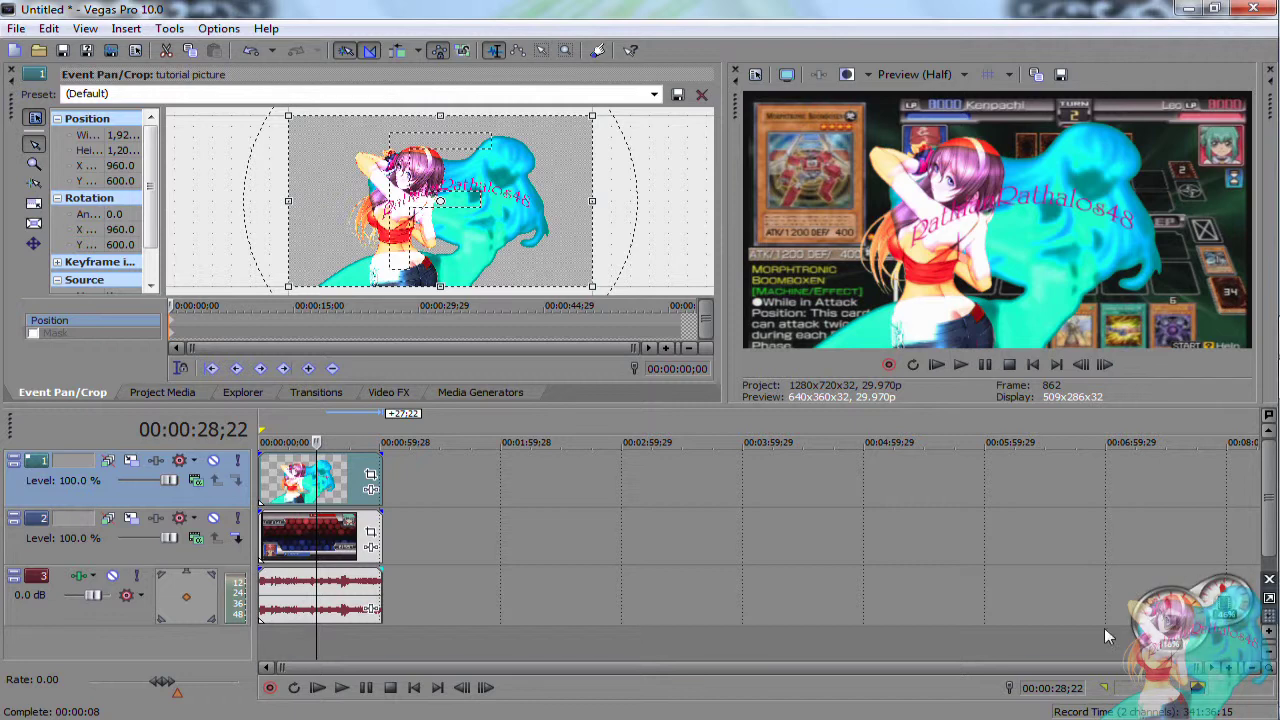
right_click(410, 241)
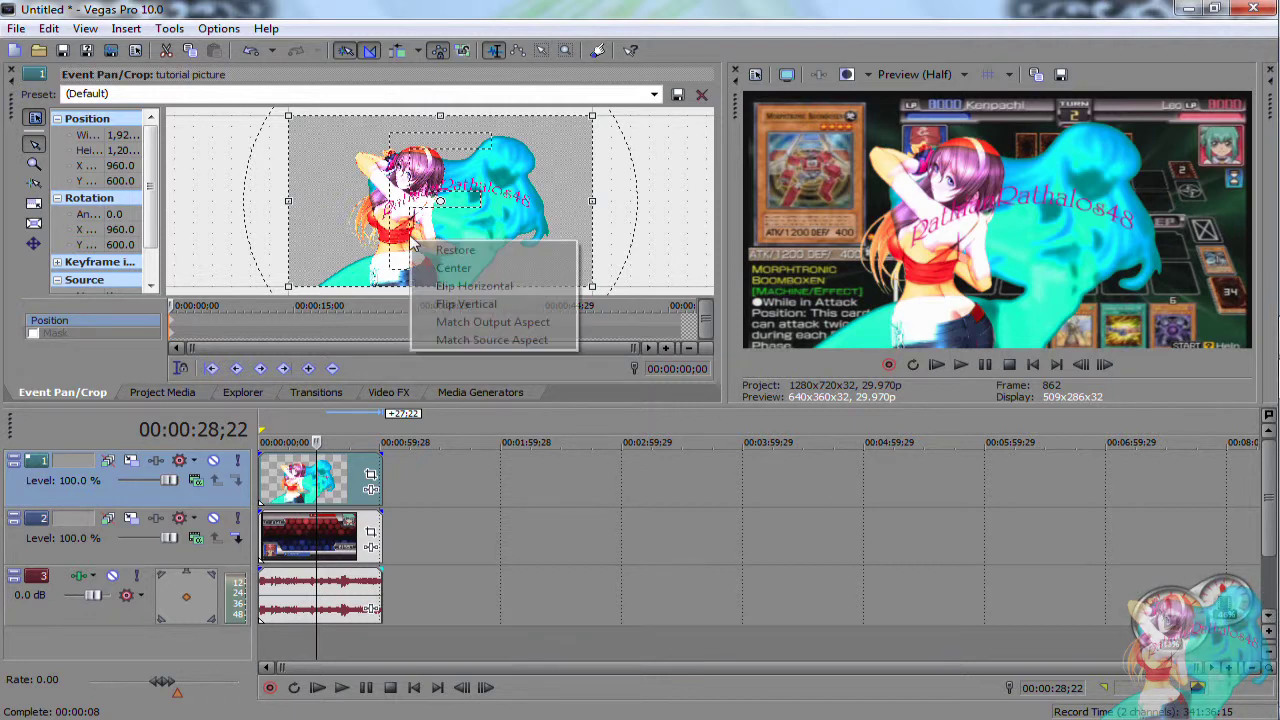
left_click(493, 322)
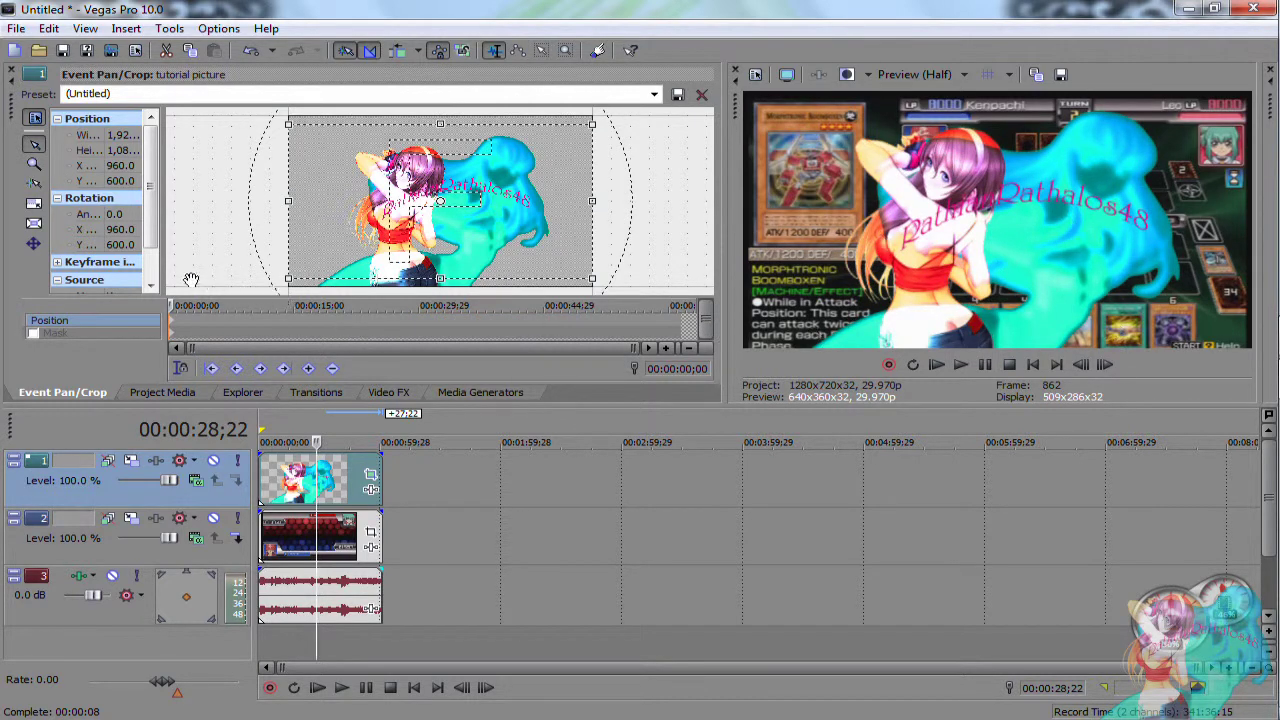
left_click_drag(477, 238, 476, 246)
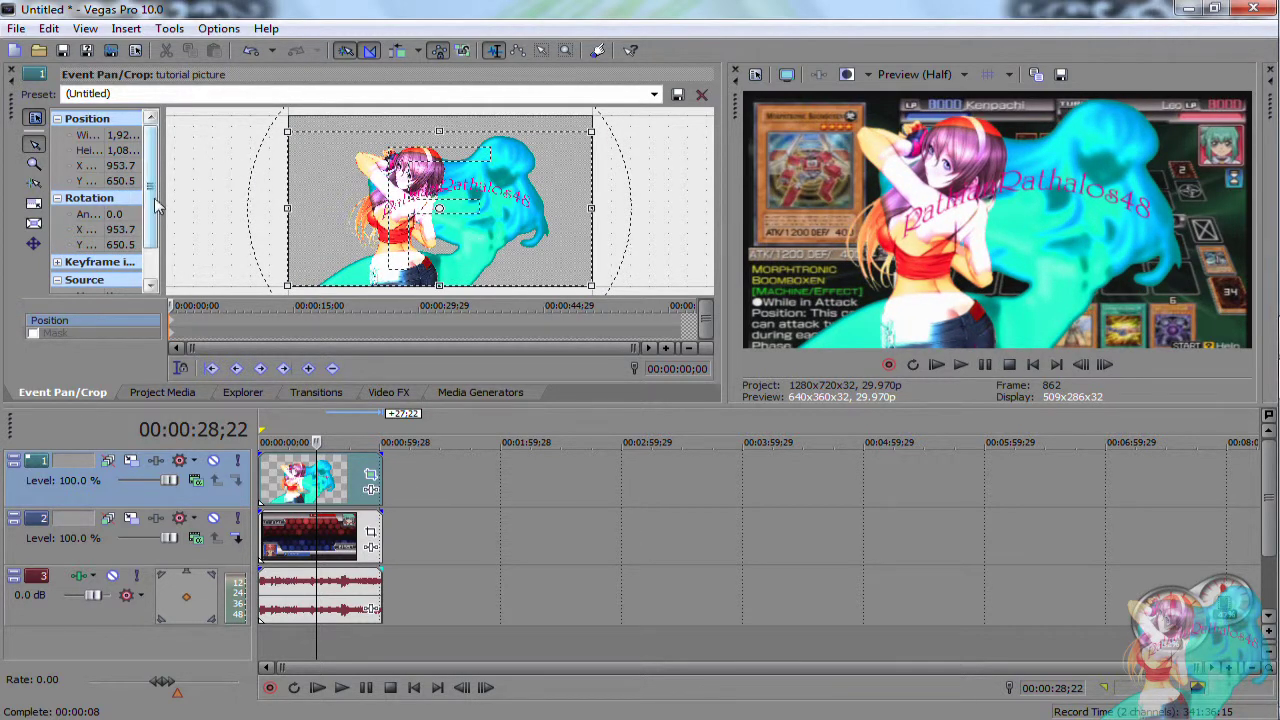
Step: Switch the overlay picture's Maintain aspect ratio source option to No and back to Yes
scroll(155, 215, "down", 1)
scroll(155, 215, "down", 2)
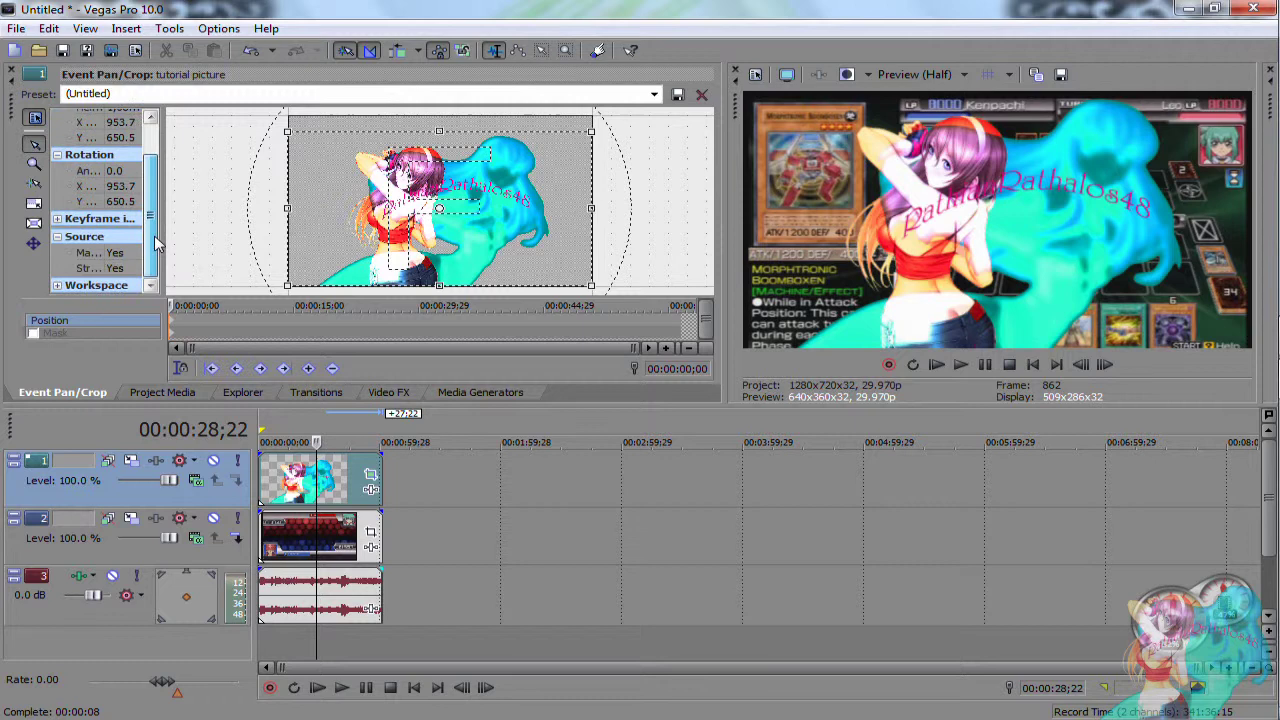
left_click(95, 258)
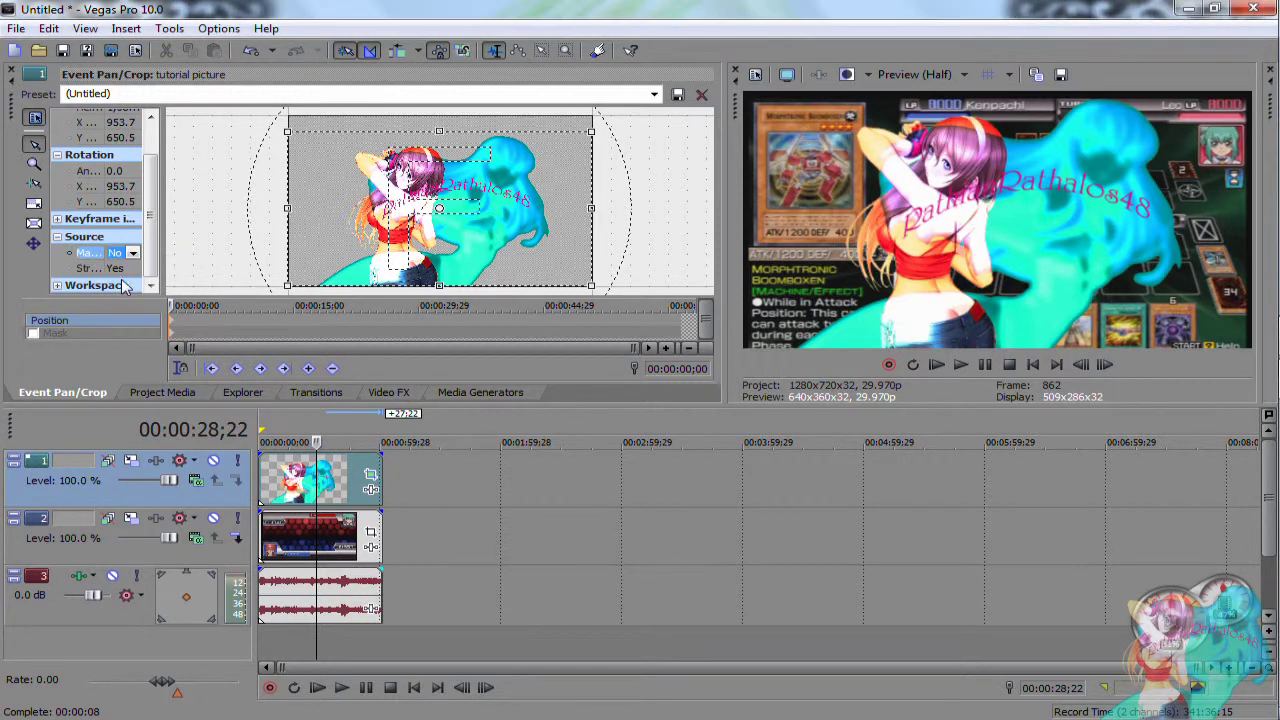
left_click(180, 245)
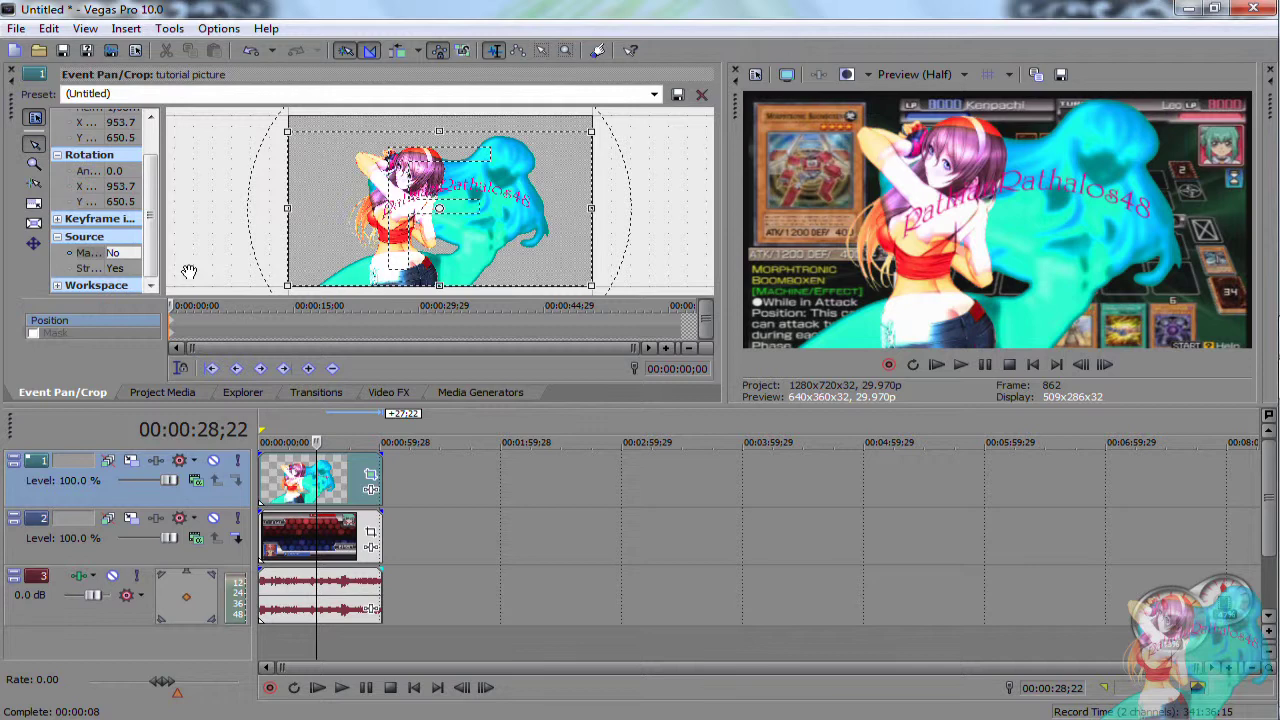
left_click(105, 254)
scroll(620, 227, "down", 2)
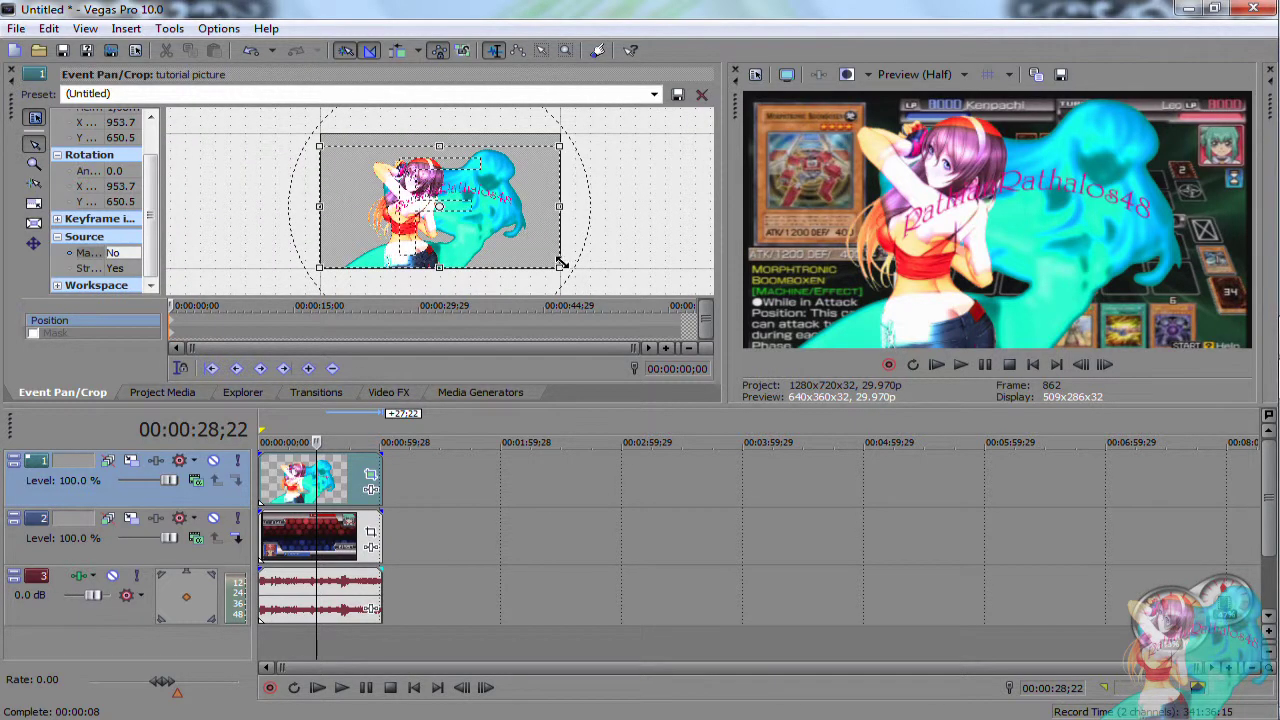
left_click(128, 253)
left_click(133, 272)
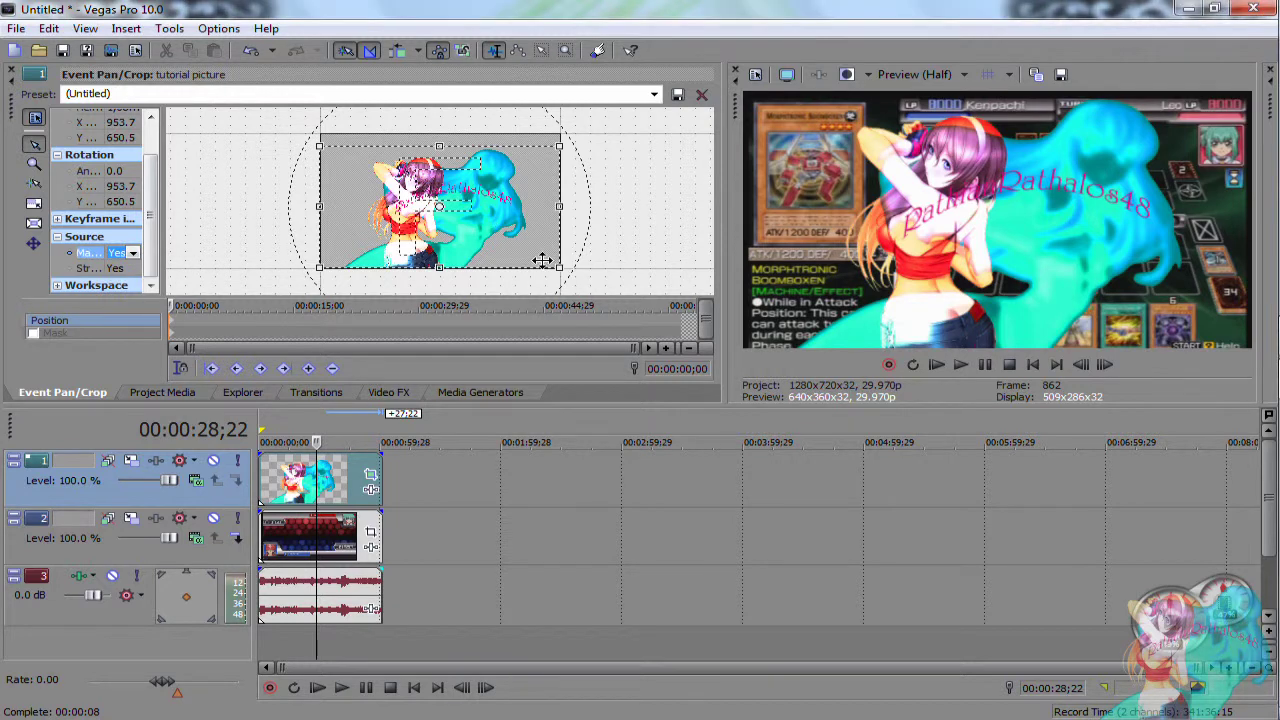
Step: Enlarge the overlay picture's crop frame and shift it so the picture appears small near the video's lower-right corner
left_click_drag(529, 251, 749, 406)
left_click_drag(663, 259, 509, 91)
left_click_drag(591, 252, 744, 330)
left_click_drag(863, 378, 1129, 443)
left_click_drag(707, 264, 511, 157)
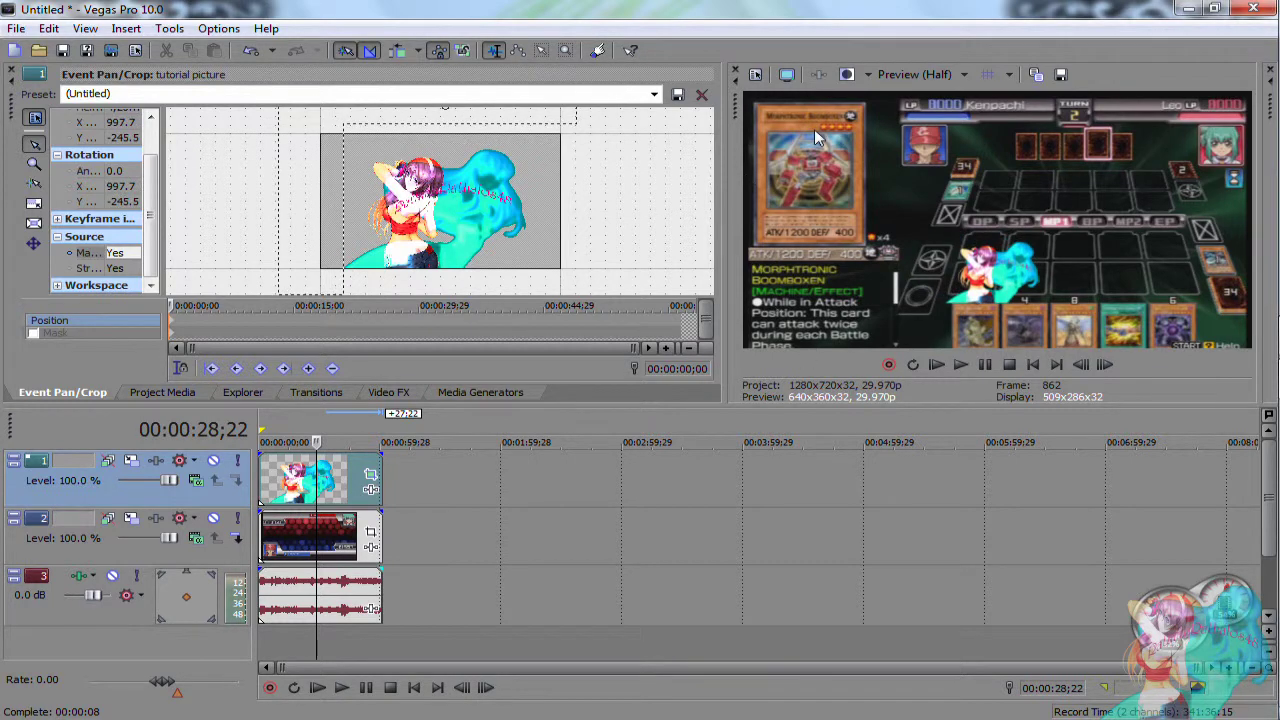
left_click_drag(563, 203, 320, 140)
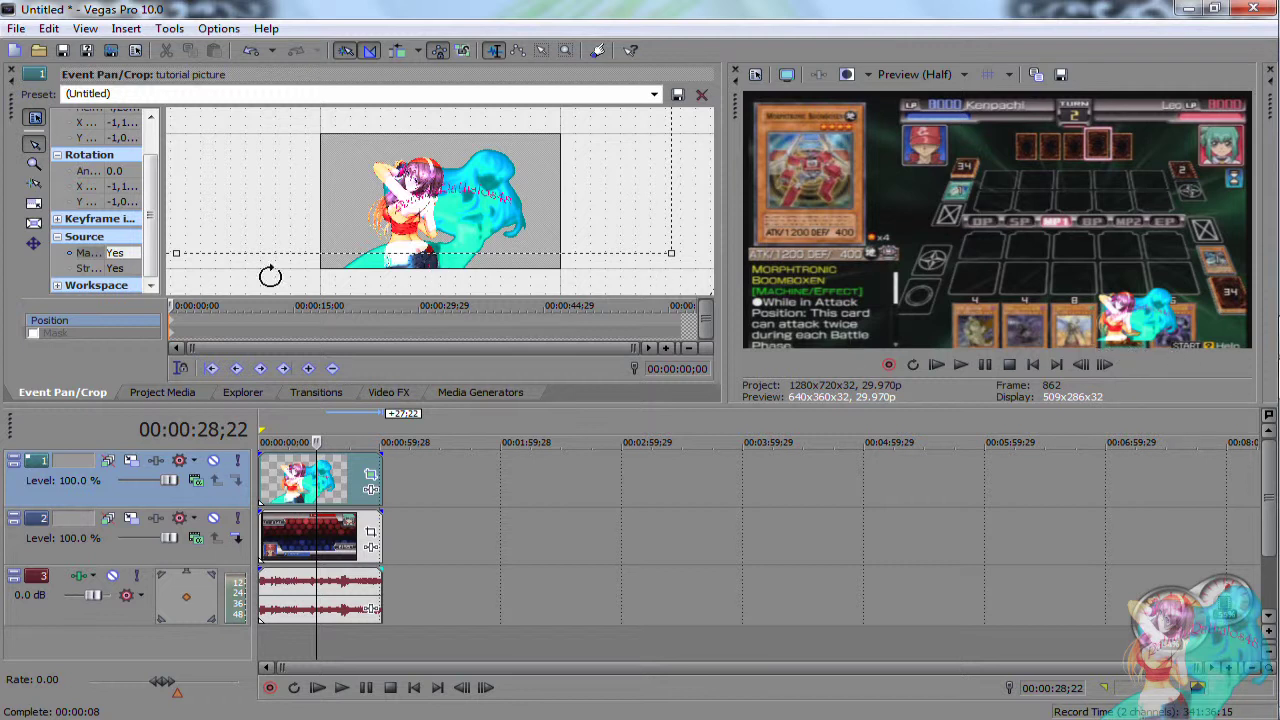
Step: Set the overlay picture's Maintain aspect ratio to No, then refine the crop frame's size and position to tuck it into the lower-right corner
left_click(124, 254)
left_click(118, 277)
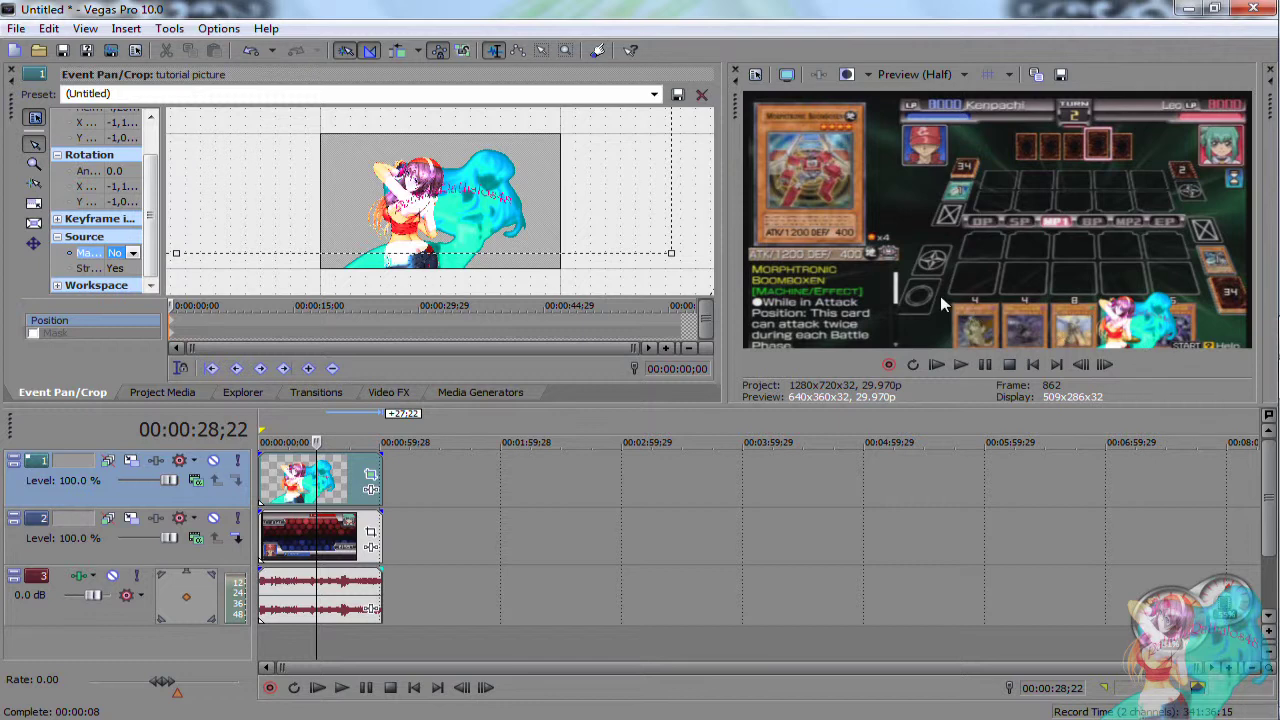
left_click_drag(609, 200, 472, 213)
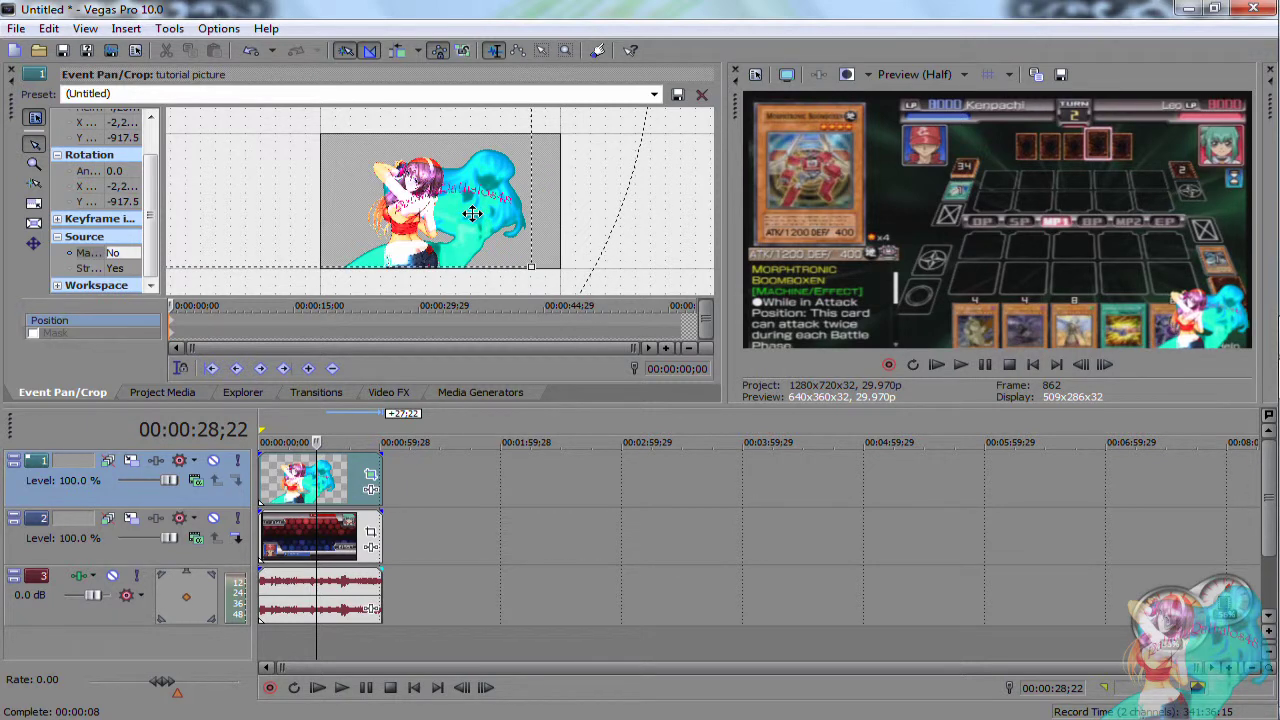
left_click_drag(527, 264, 568, 284)
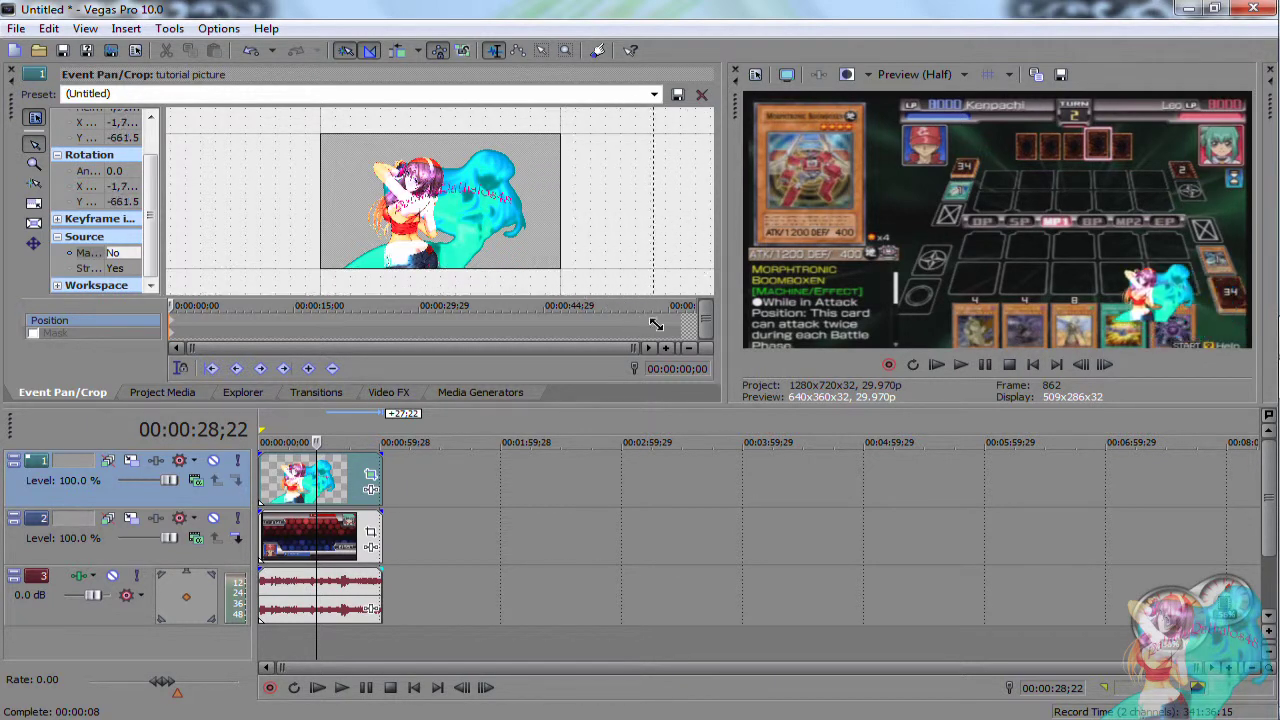
left_click_drag(516, 224, 500, 207)
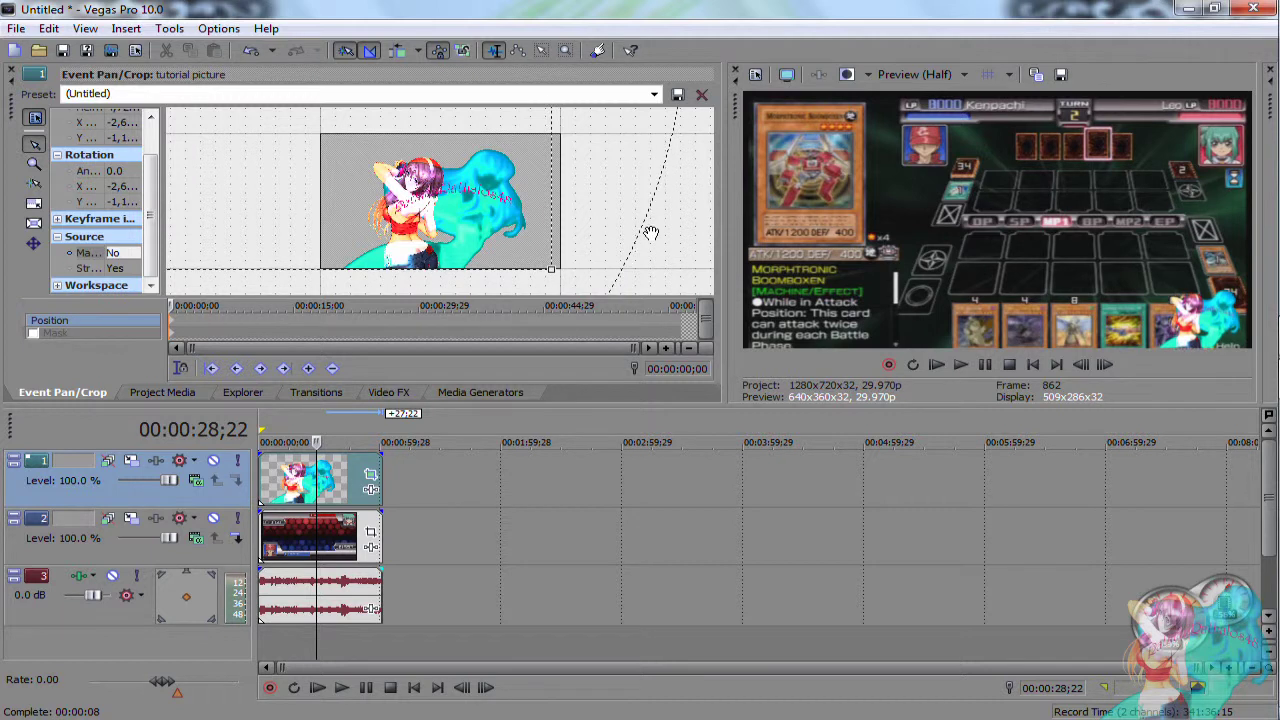
Step: Look through the available Pan/Crop presets without applying one
left_click(230, 94)
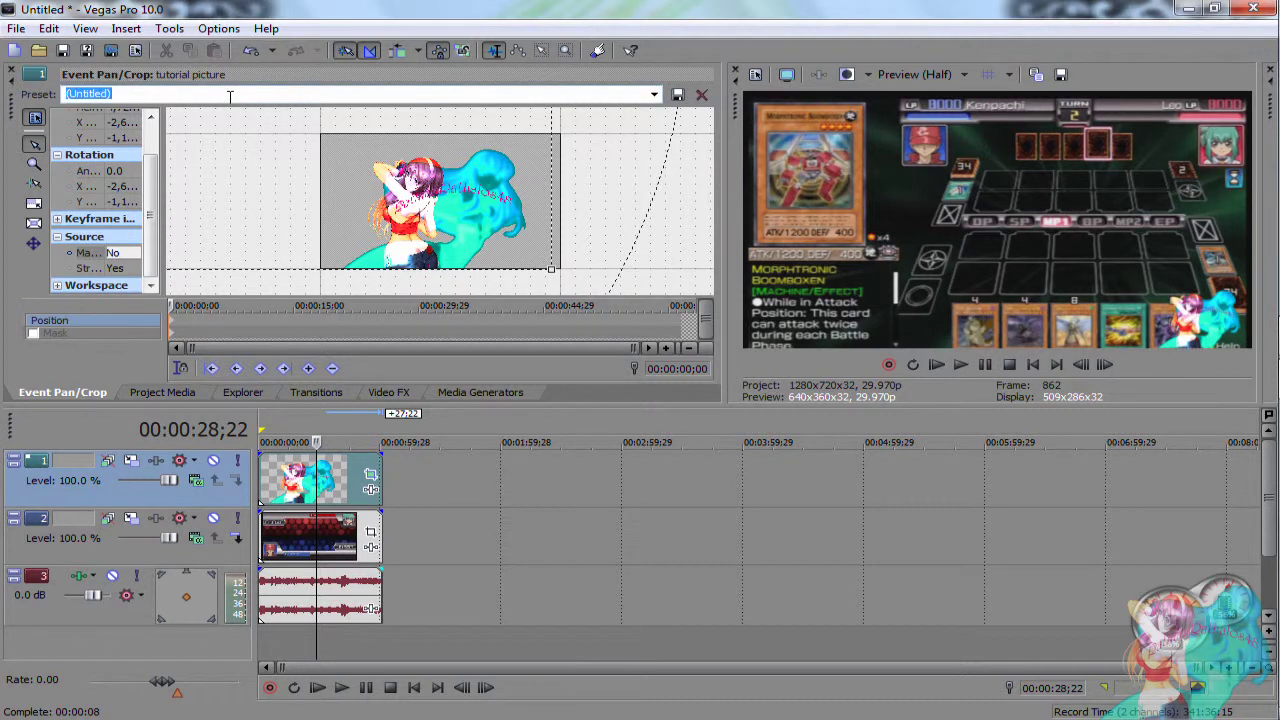
left_click(654, 94)
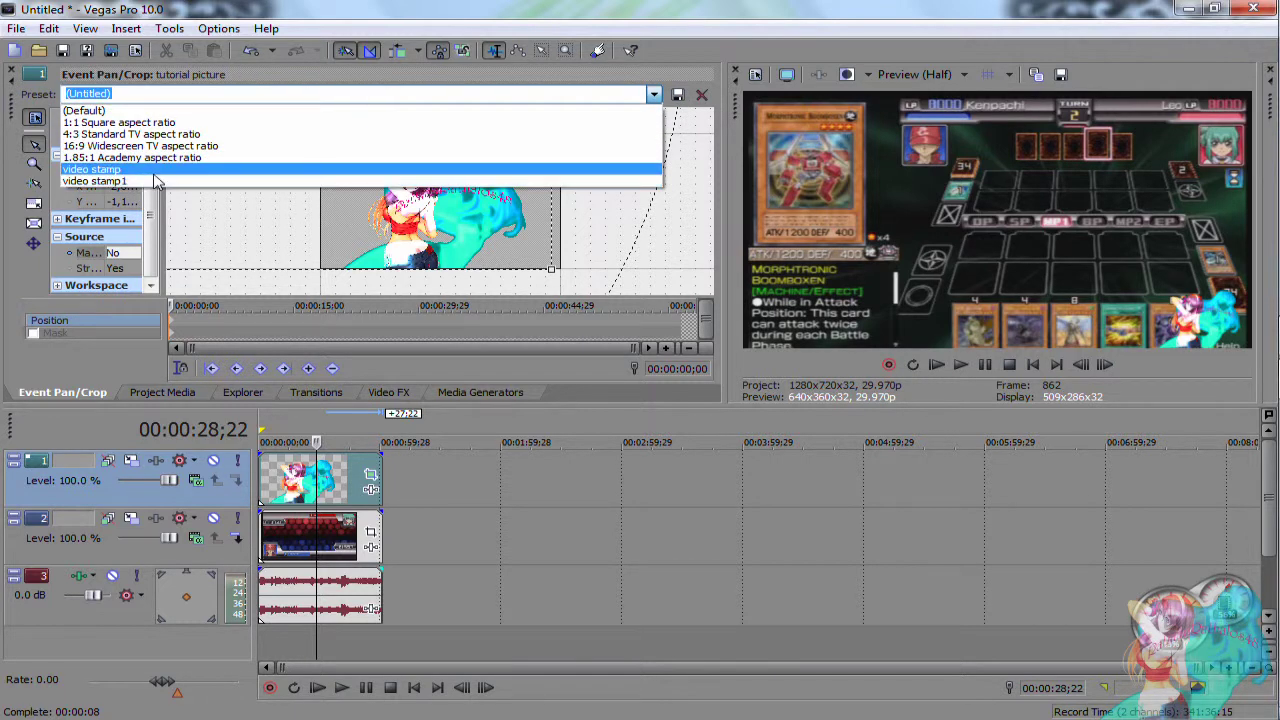
left_click(206, 224)
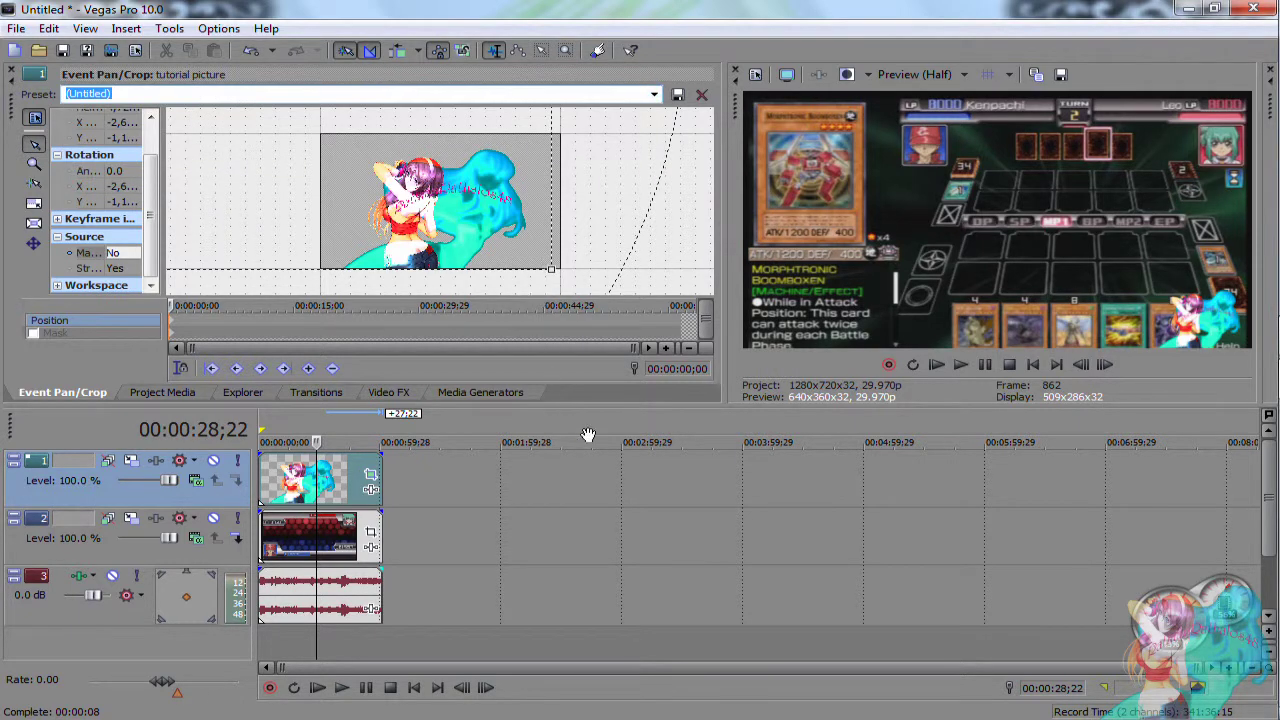
Step: Play the project from its beginning to check the watermark over the video, and stop playback
left_click(1032, 370)
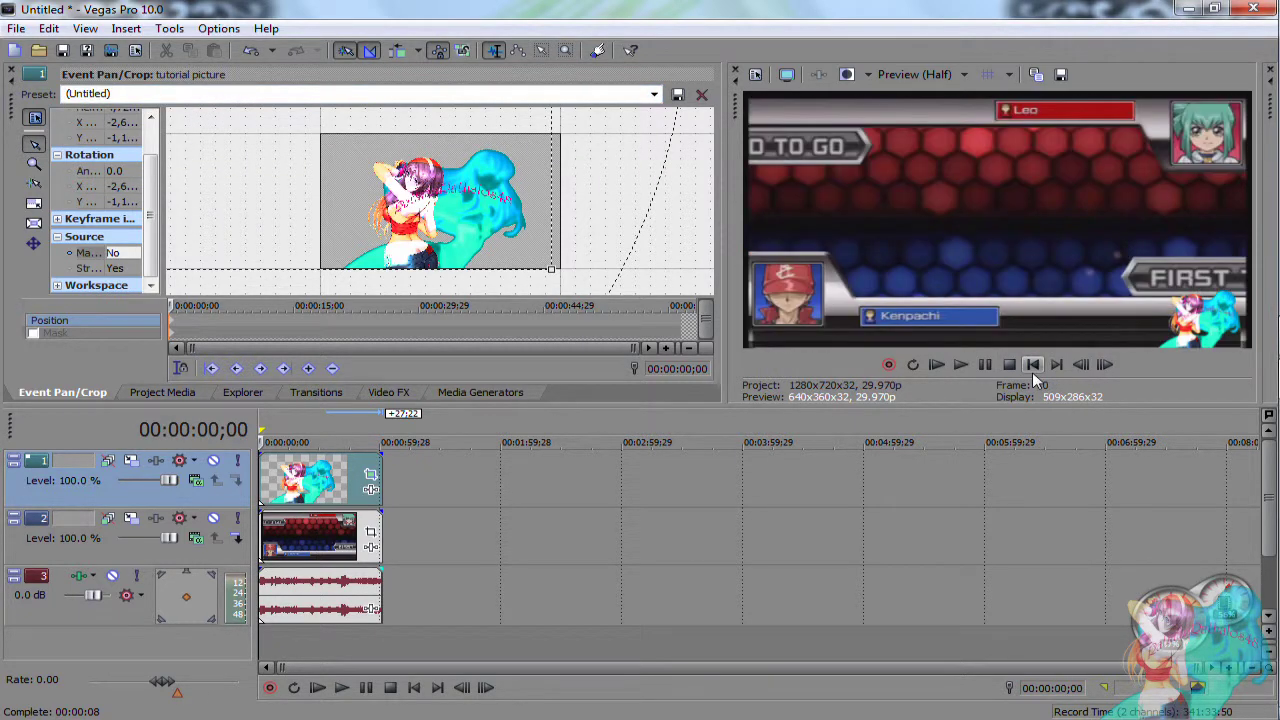
key("space")
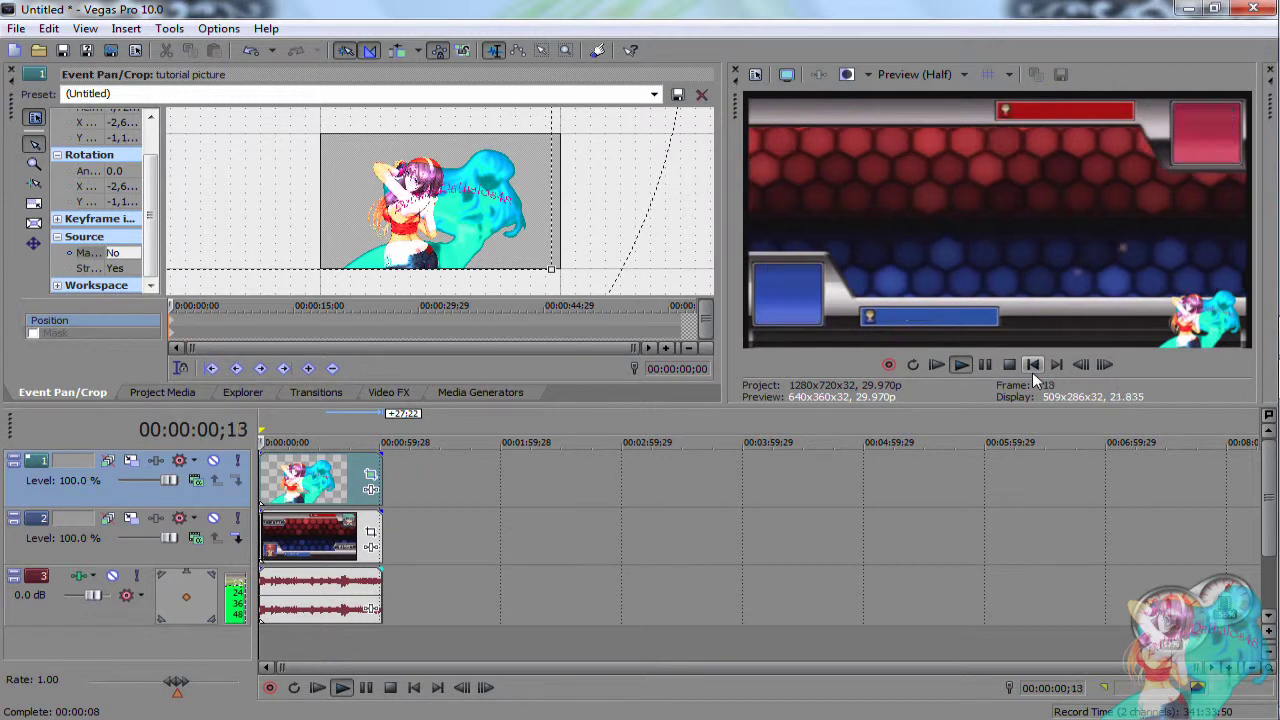
key("space")
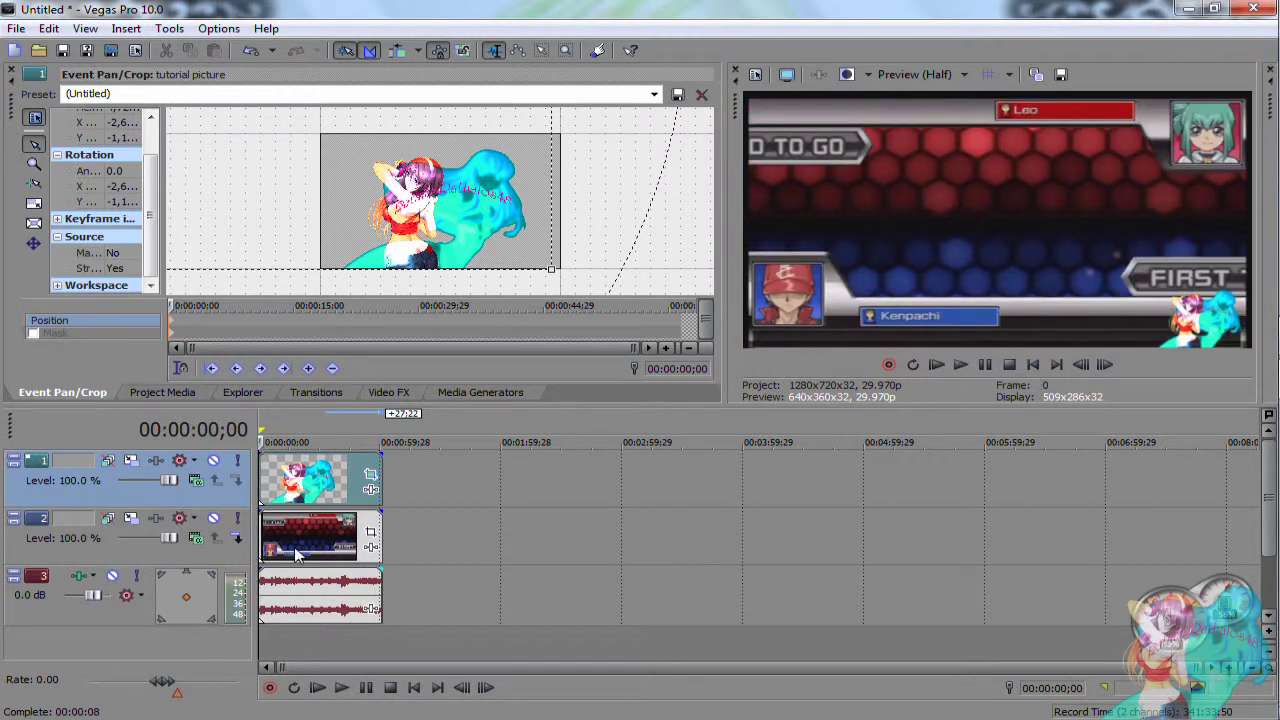
Step: Mute the video's audio track and play the opening seconds with the watermark
left_click(115, 582)
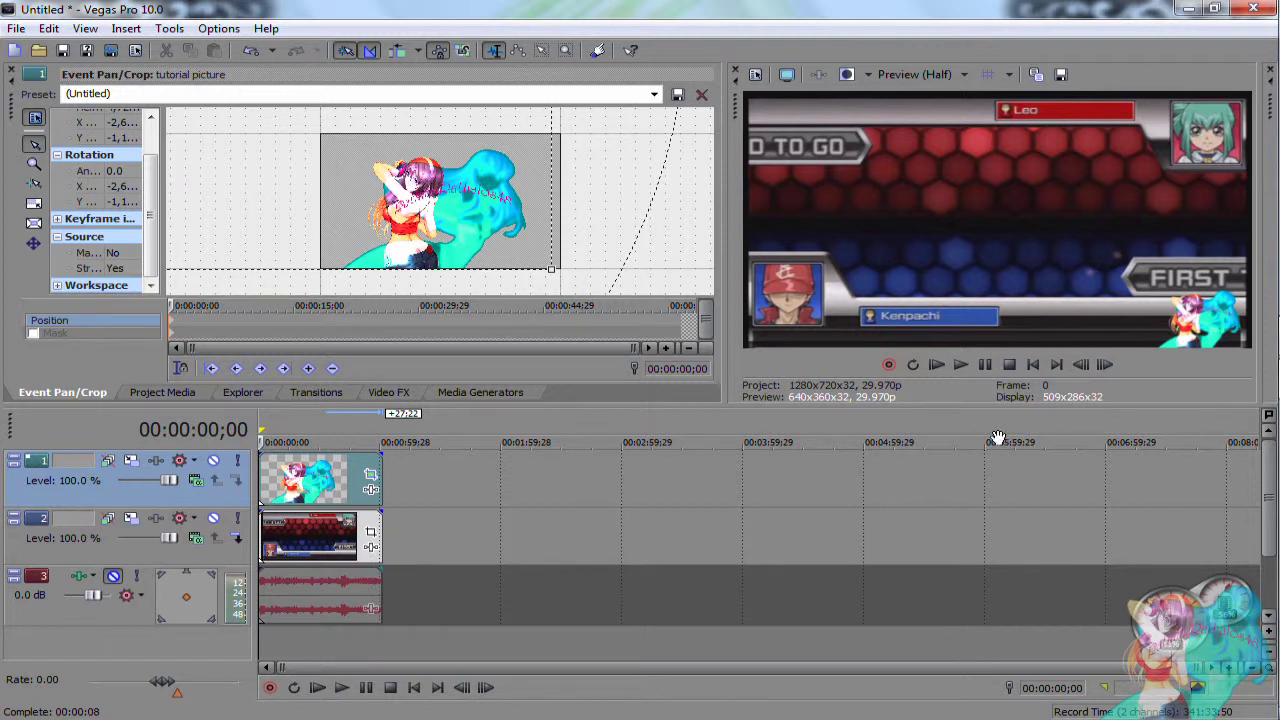
key("space")
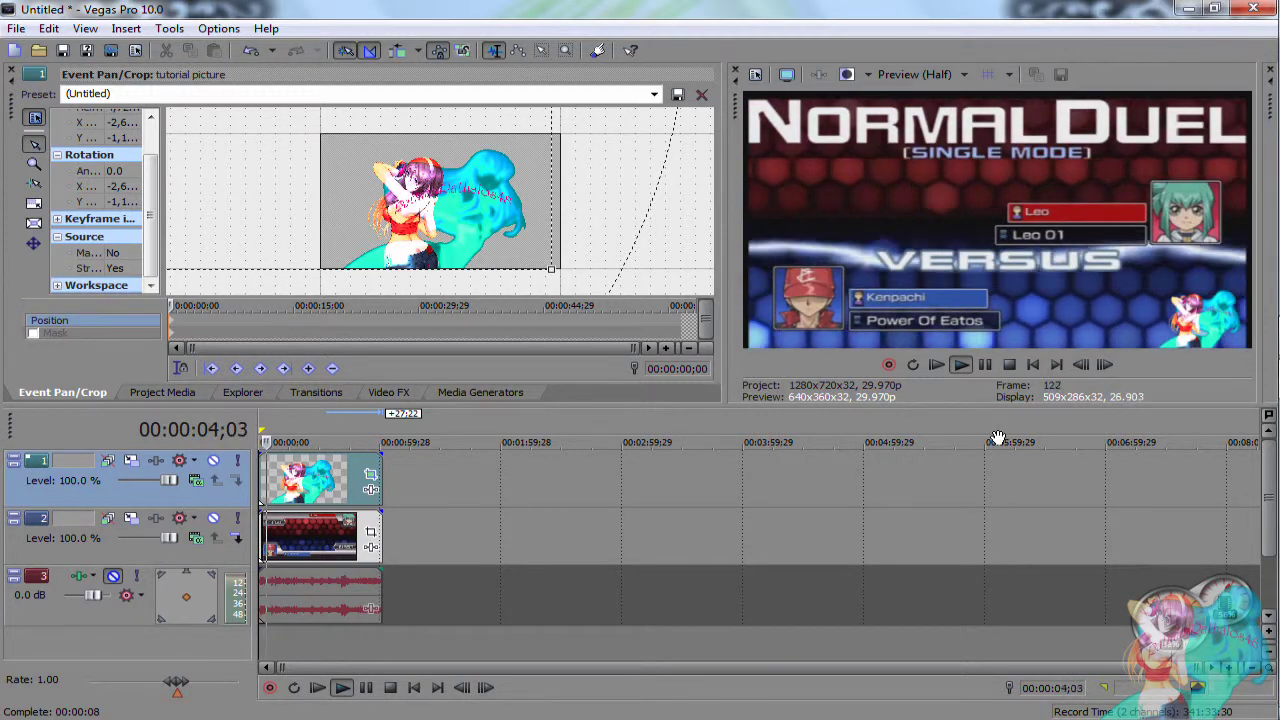
key("space")
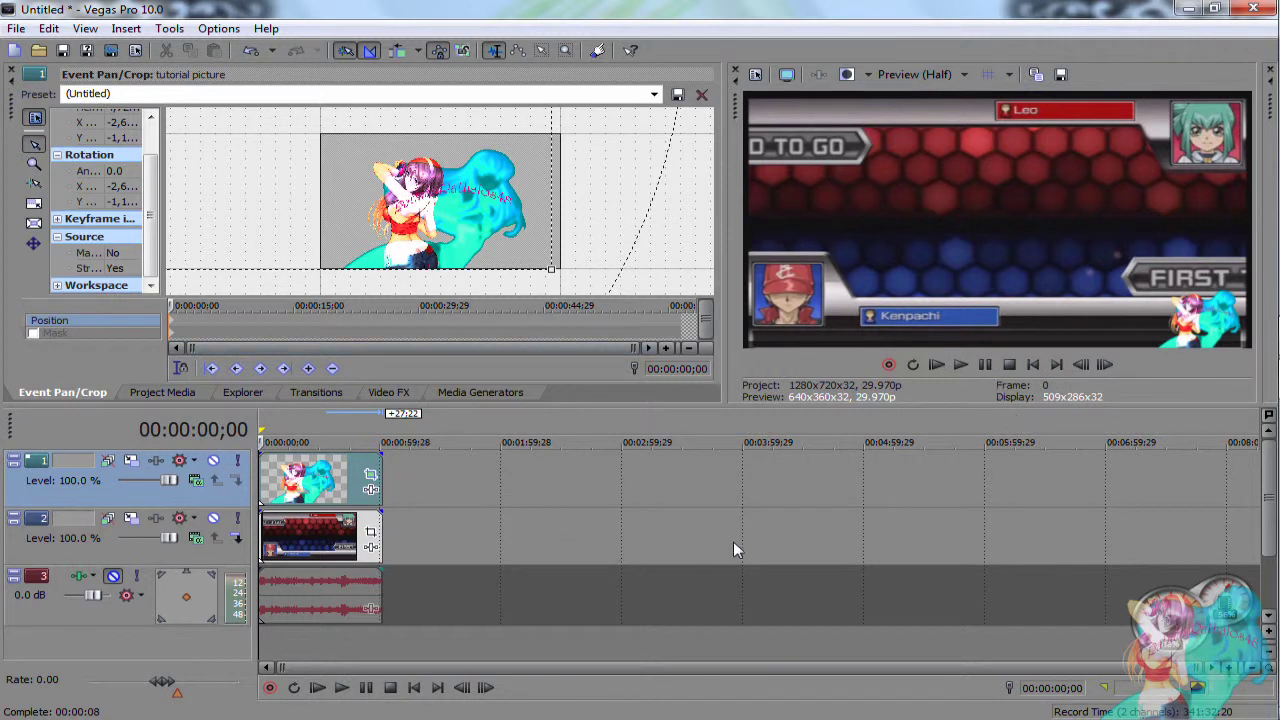
Step: Undo the overlay picture's crop frame changes back to its full-size framing
key("ctrl+v")
key("ctrl+v")
key("ctrl+z")
key("ctrl+z")
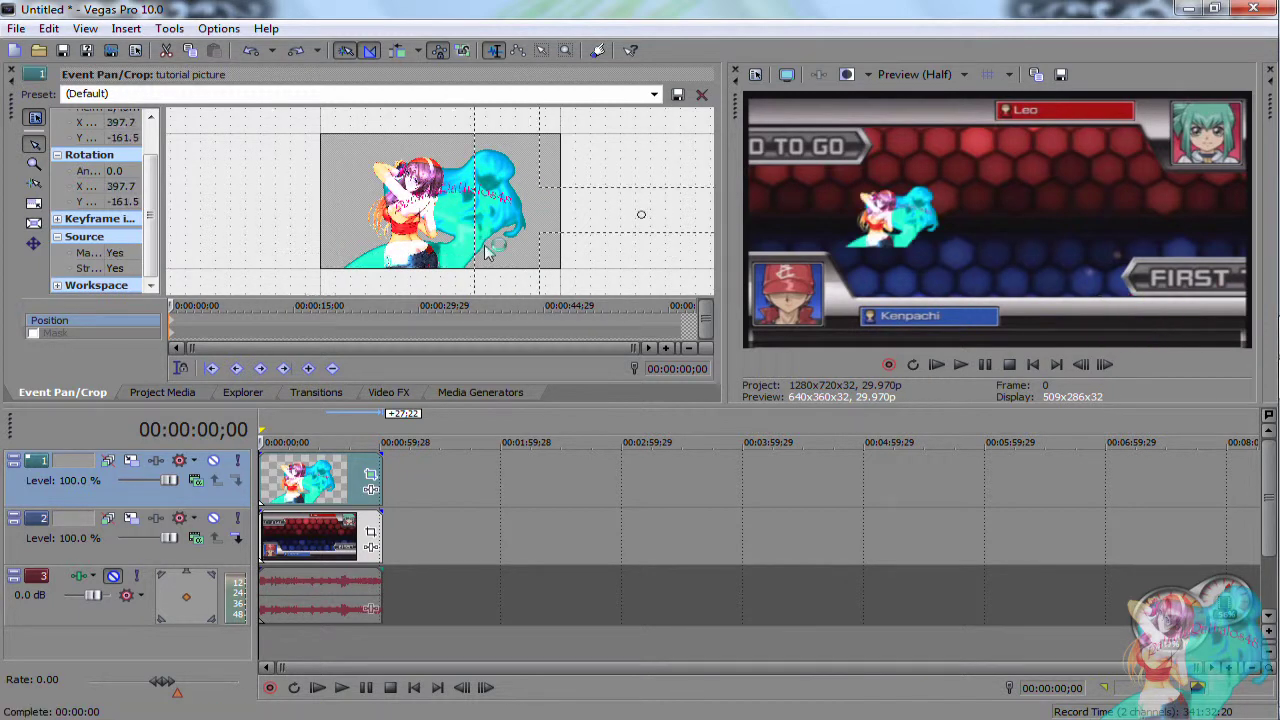
key("ctrl+z")
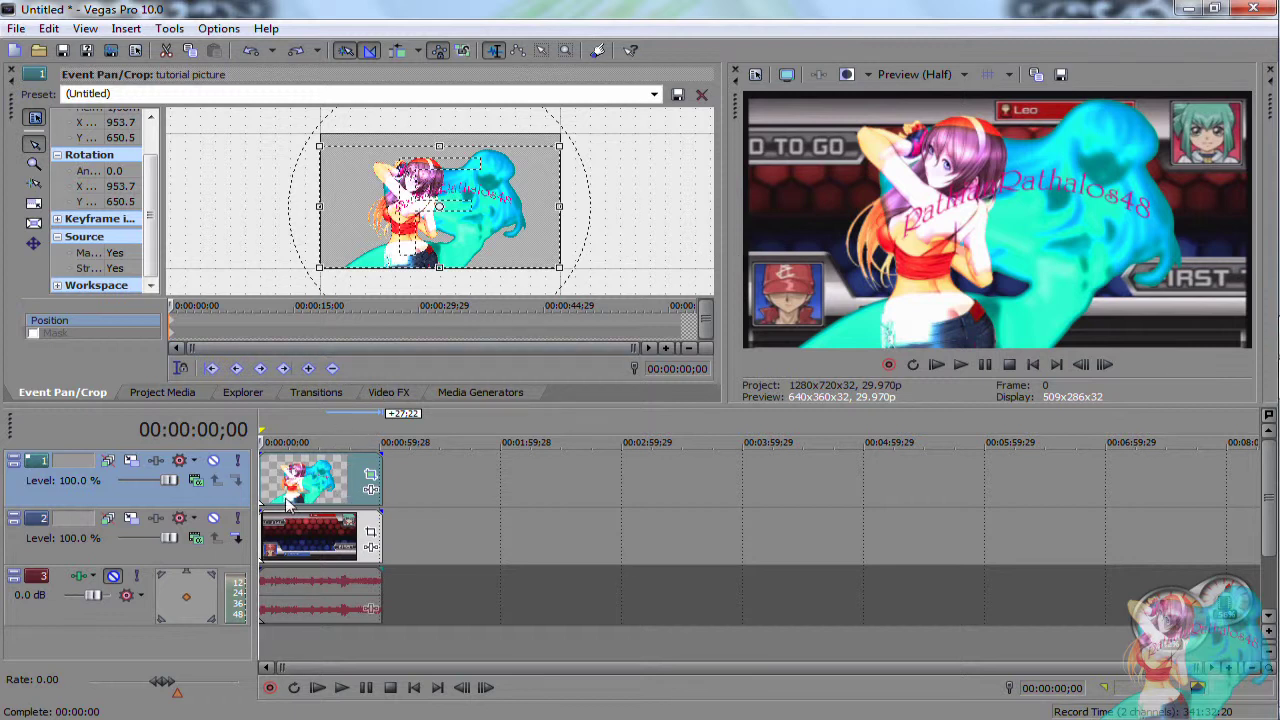
Step: Create a Position keyframe at 00:00:01;00 in the overlay picture's Pan/Crop timeline
double_click(676, 369)
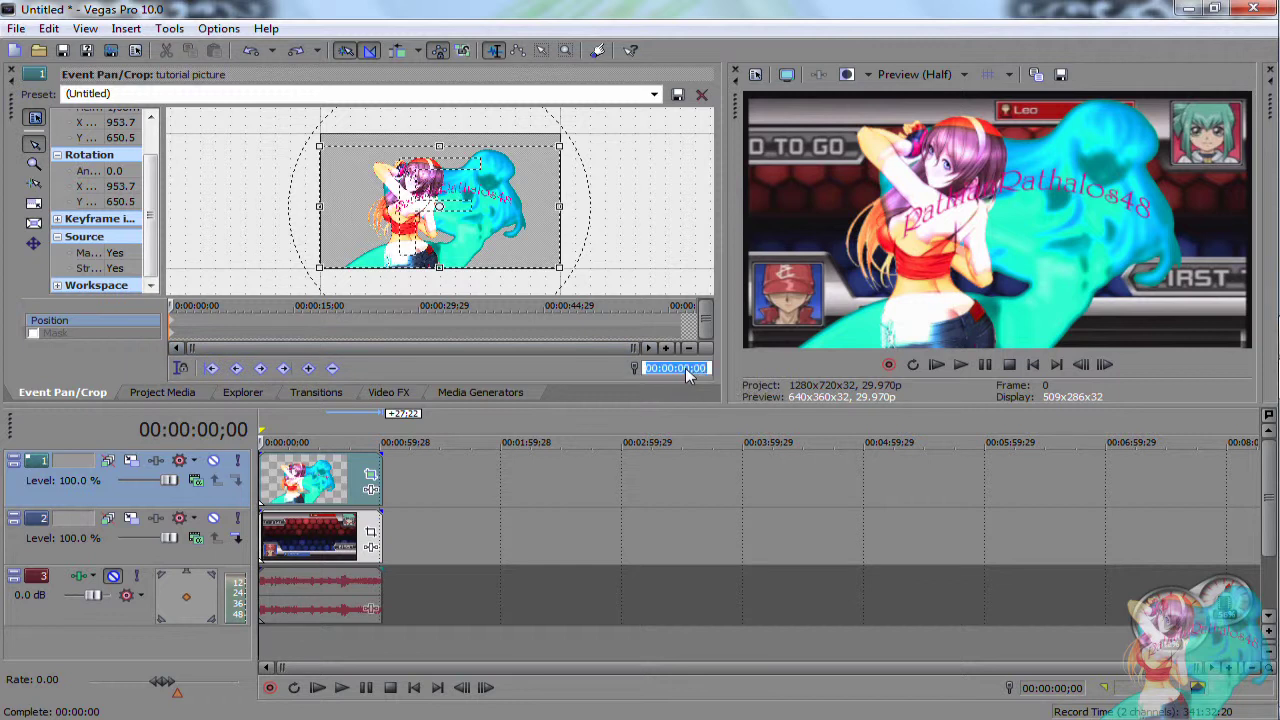
key("Return")
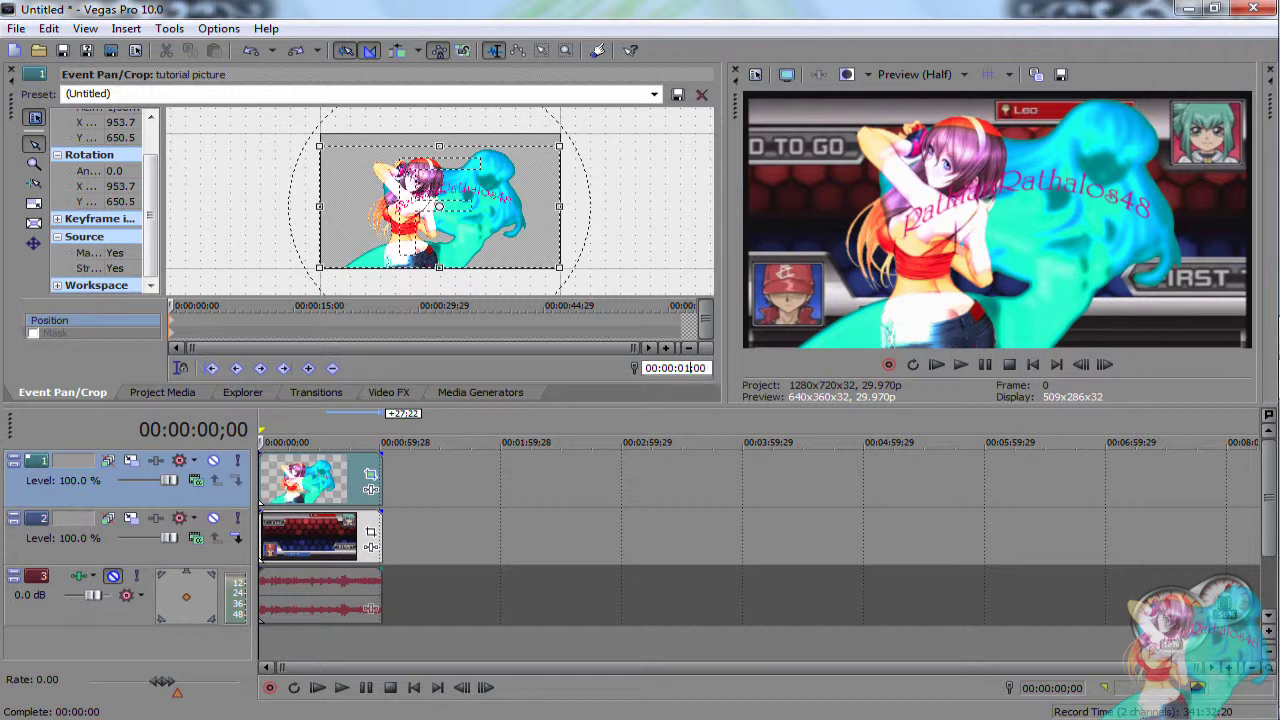
key("Return")
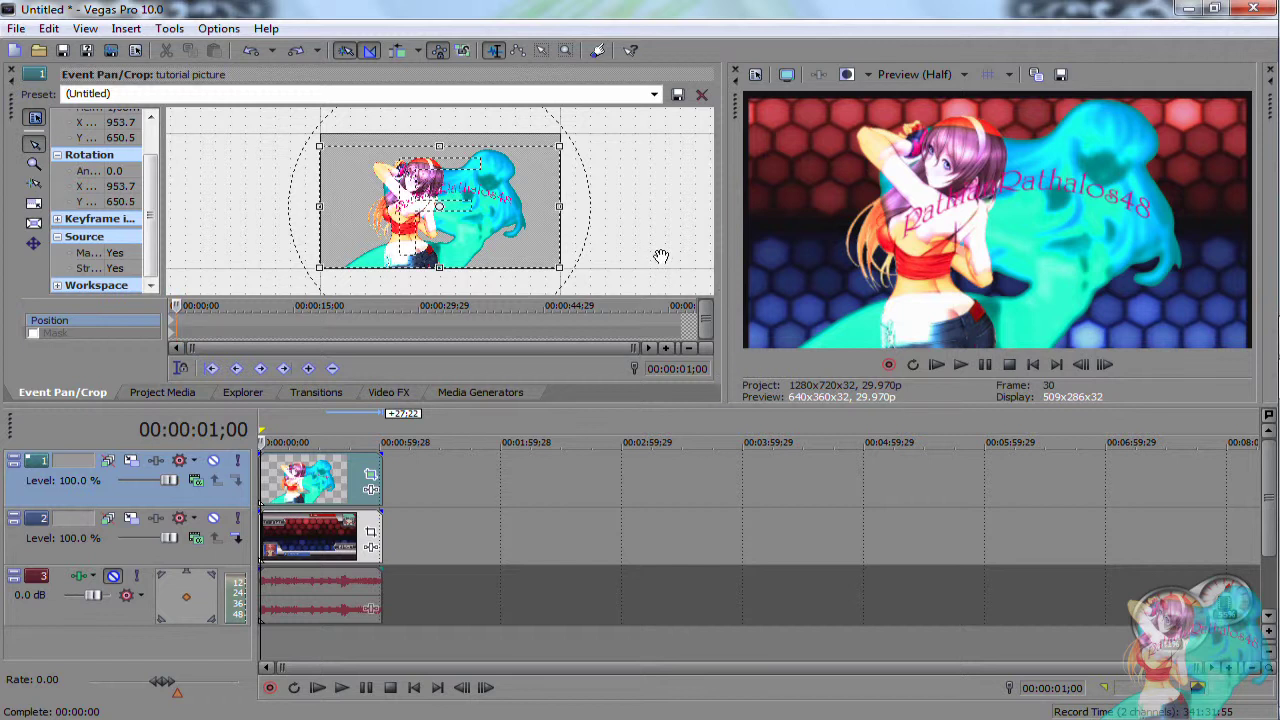
scroll(375, 345, "up", 6)
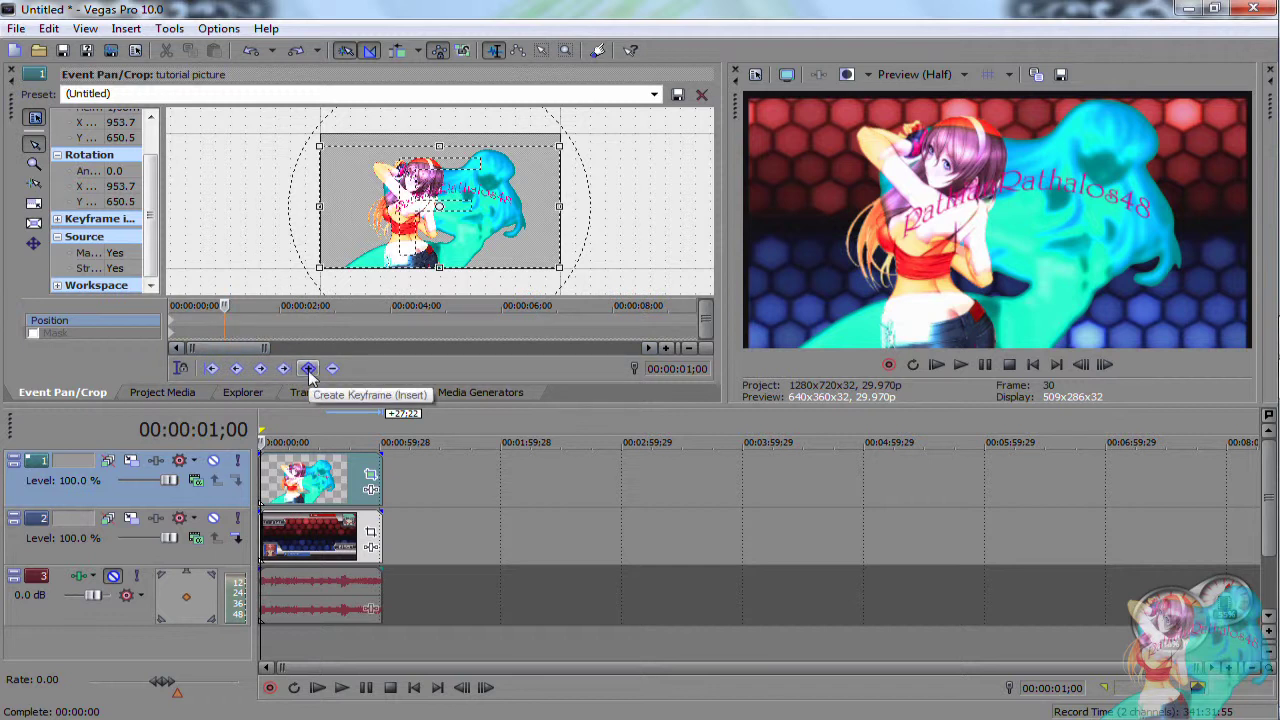
left_click(309, 370)
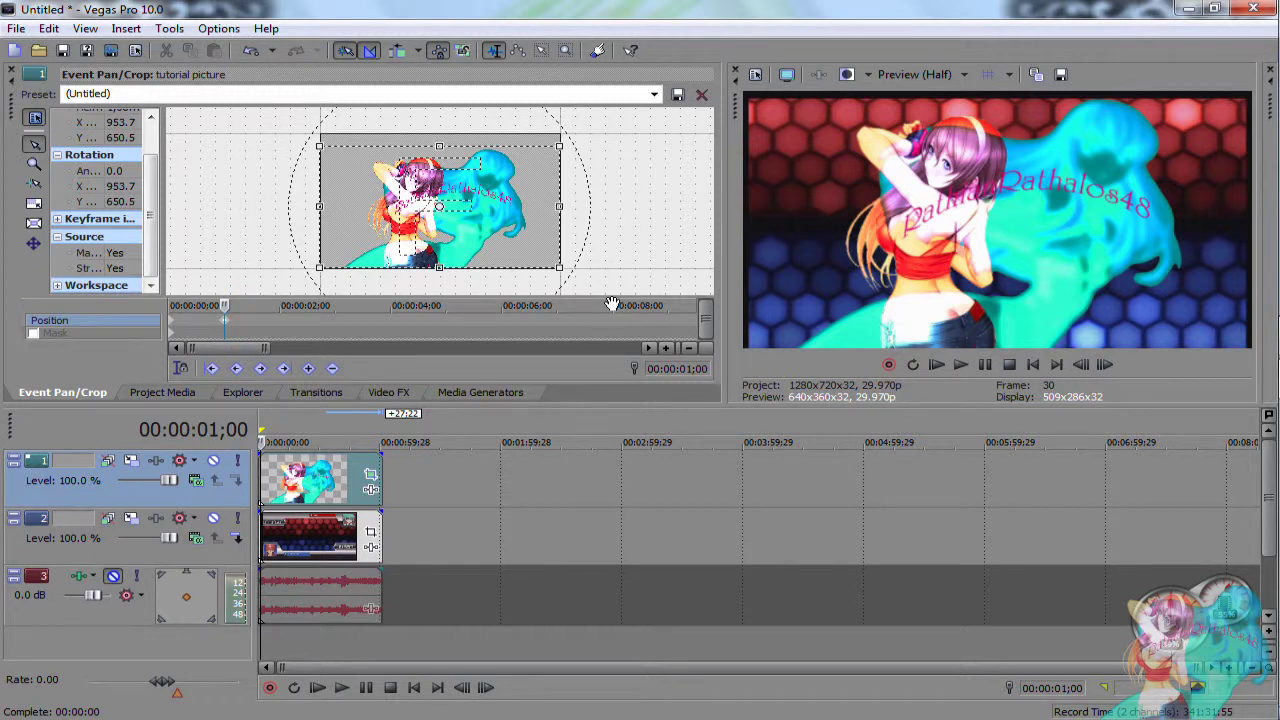
Step: At the one-second keyframe, set Maintain aspect ratio to No and enlarge the crop frame to shrink the overlay picture
mouse_move(558, 266)
left_mouse_down()
mouse_move(886, 405)
mouse_move(651, 289)
mouse_move(561, 267)
left_mouse_up()
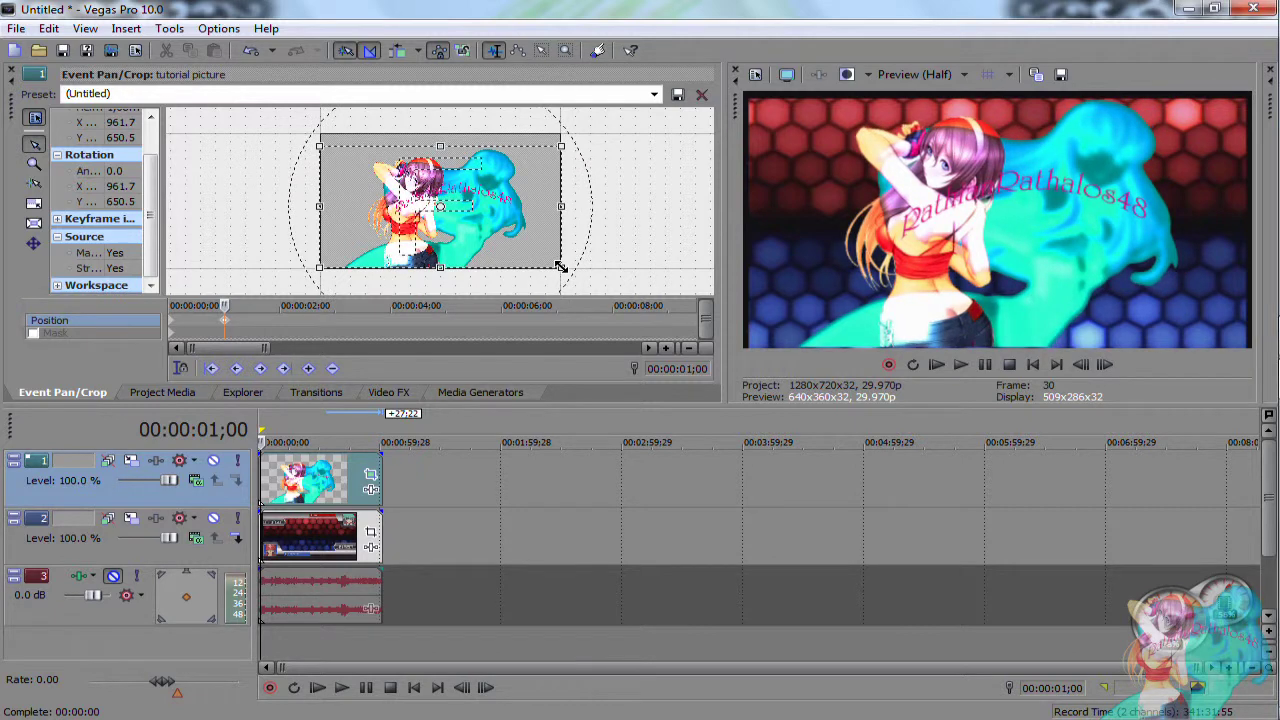
left_click(132, 253)
left_click(126, 283)
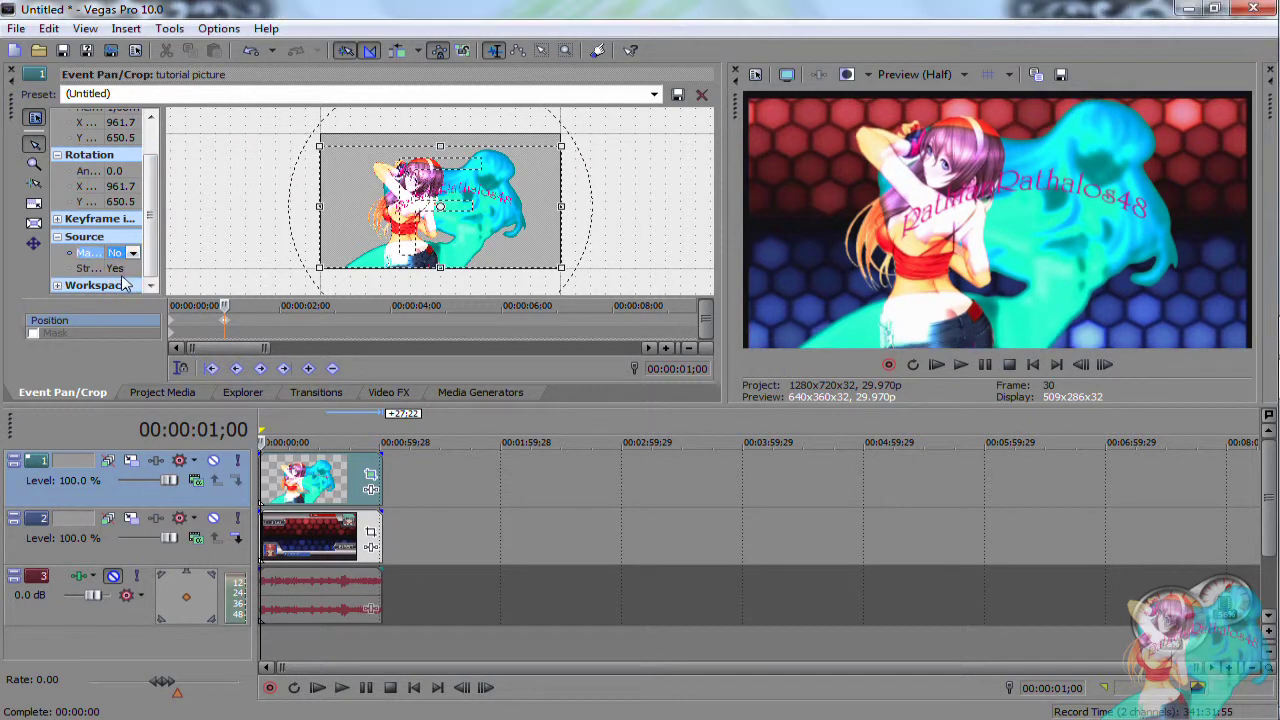
left_click_drag(561, 268, 820, 514)
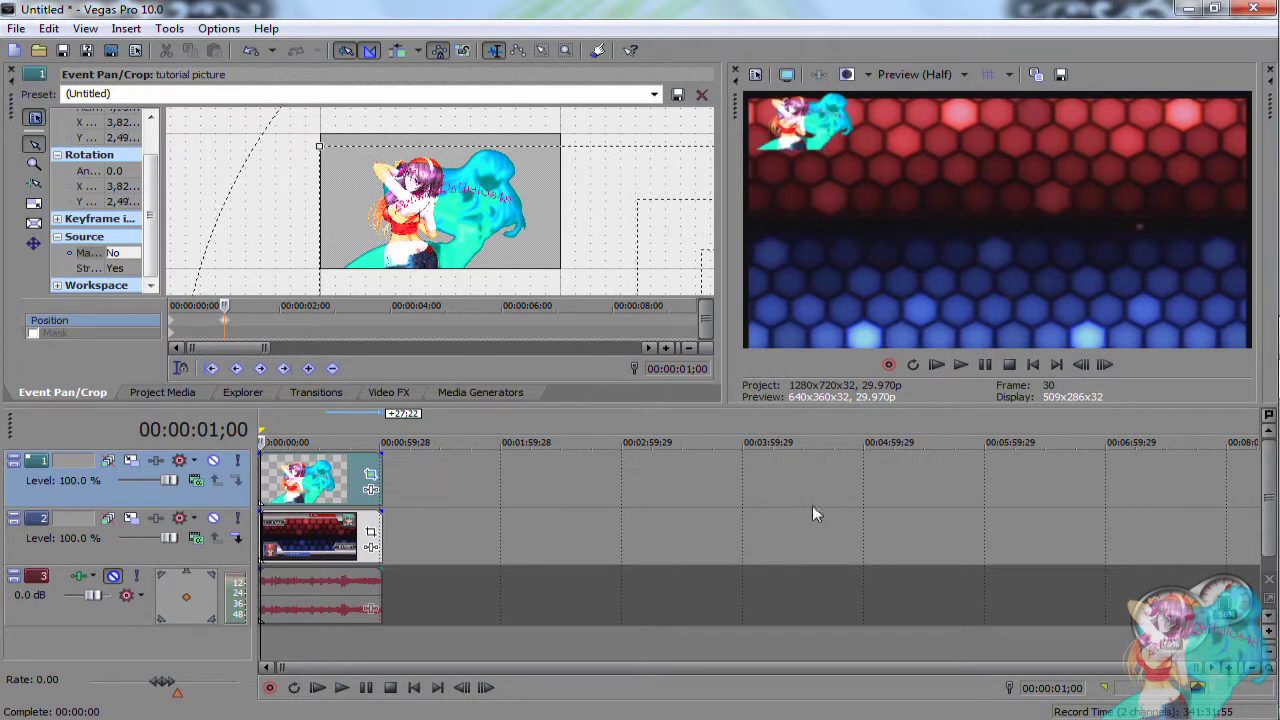
Step: Shift and resize the one-second keyframe's crop frame to place the small picture in the video's lower-right corner
left_click_drag(614, 289, 392, 152)
left_click_drag(580, 191, 390, 132)
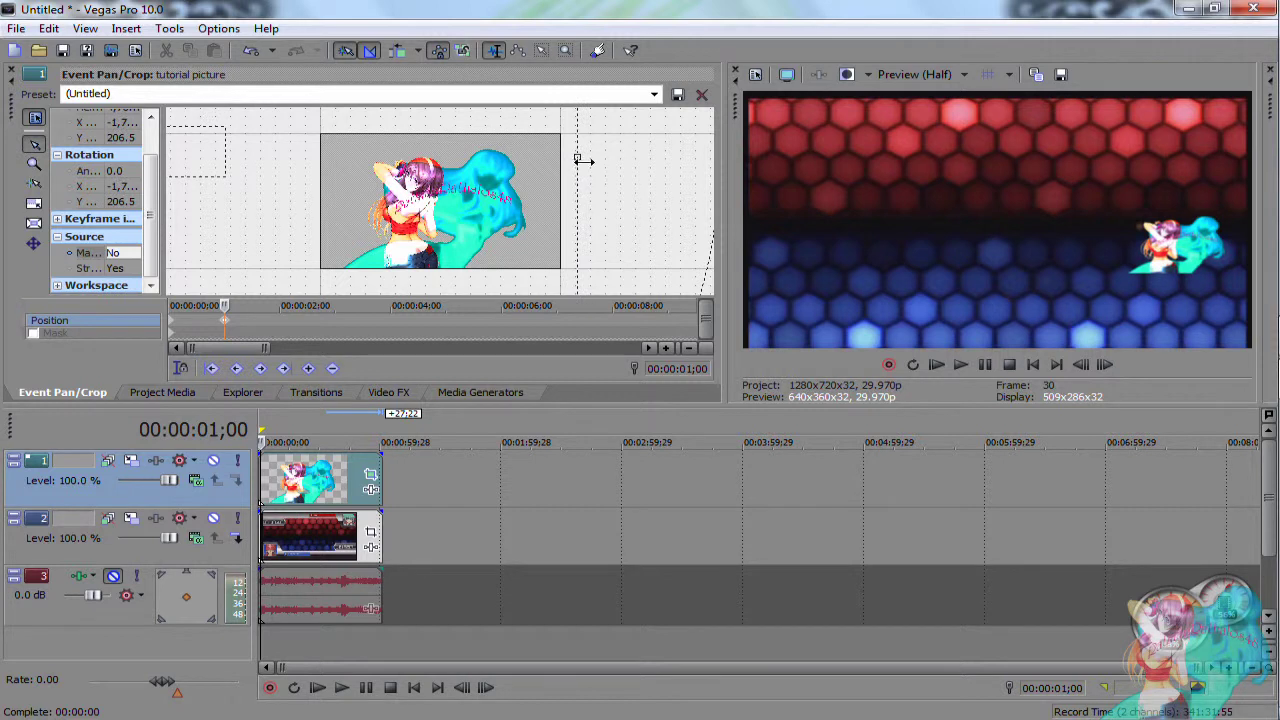
left_click_drag(581, 158, 757, 202)
left_click_drag(651, 209, 455, 54)
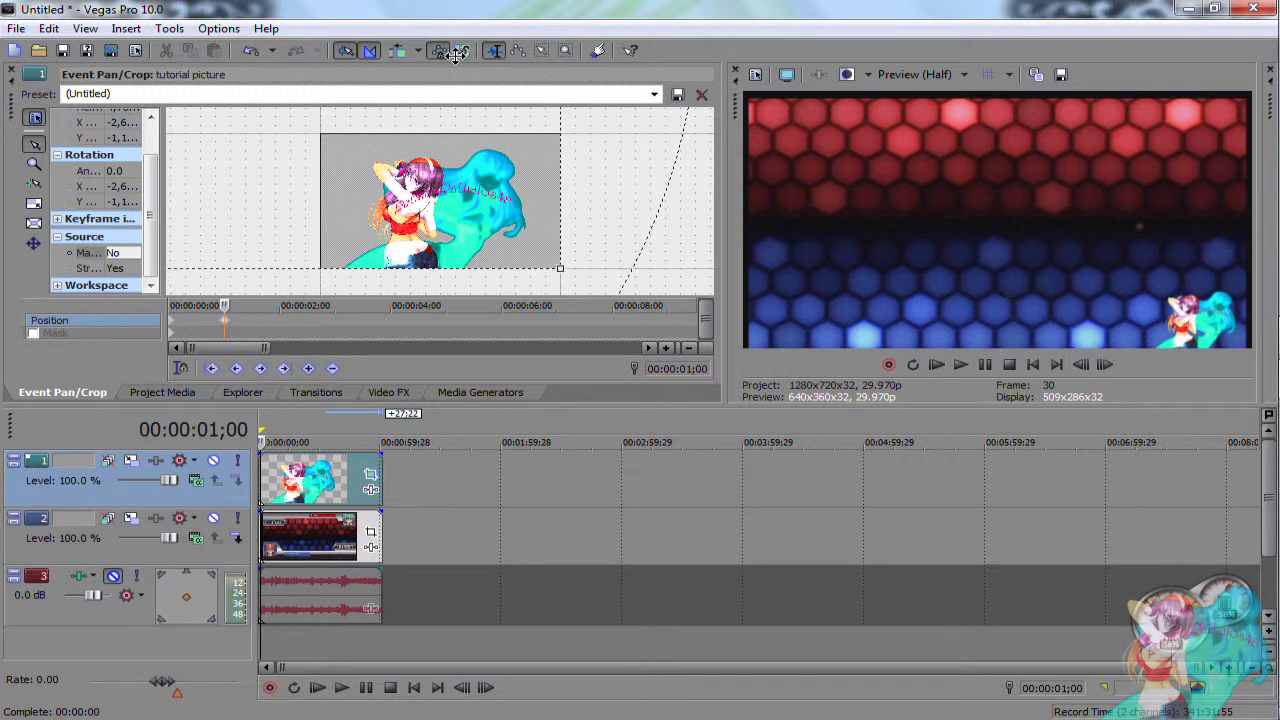
left_click_drag(306, 183, 280, 183)
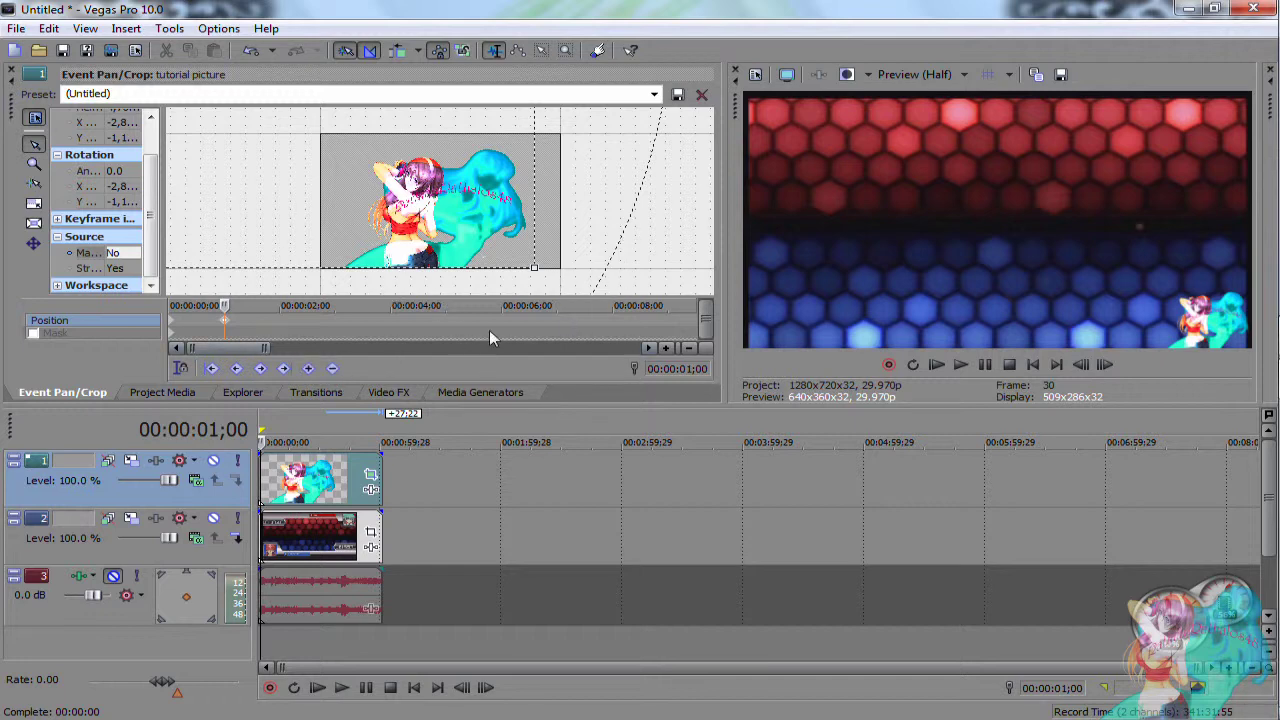
Step: Play the project from its beginning to check the picture's shrinking animation over the first second
left_click(1037, 364)
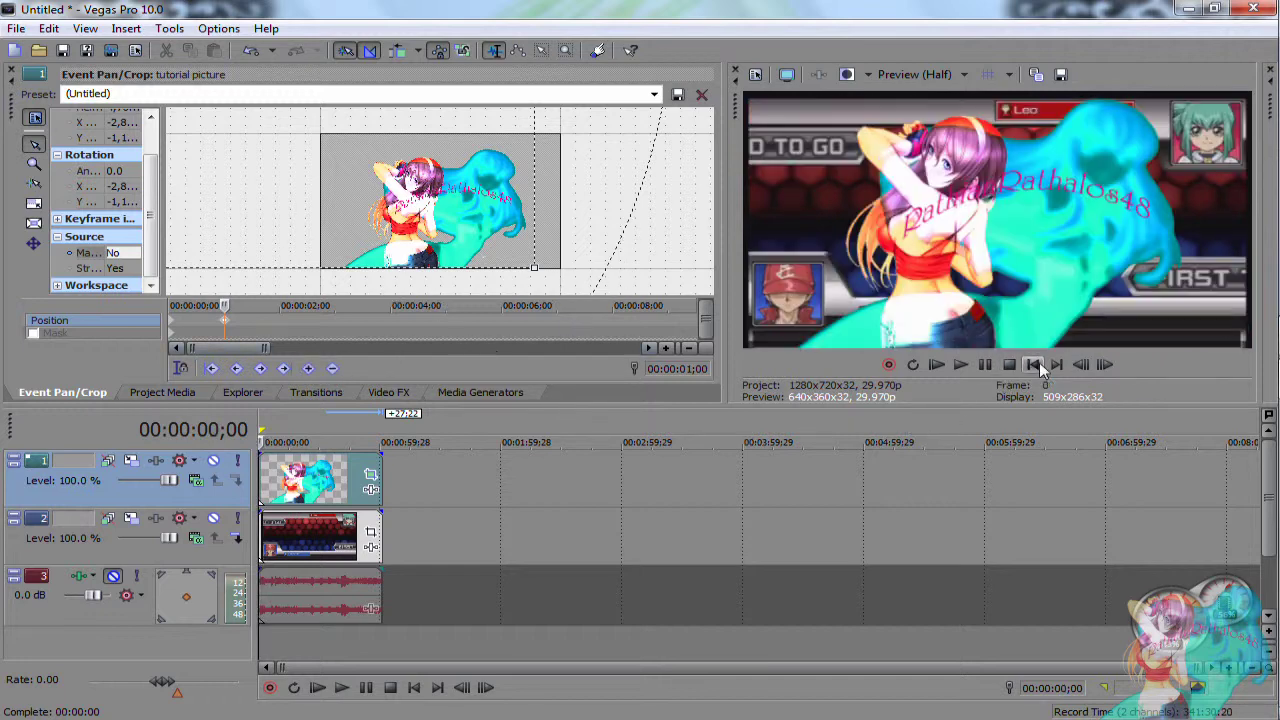
scroll(395, 571, "up", 3)
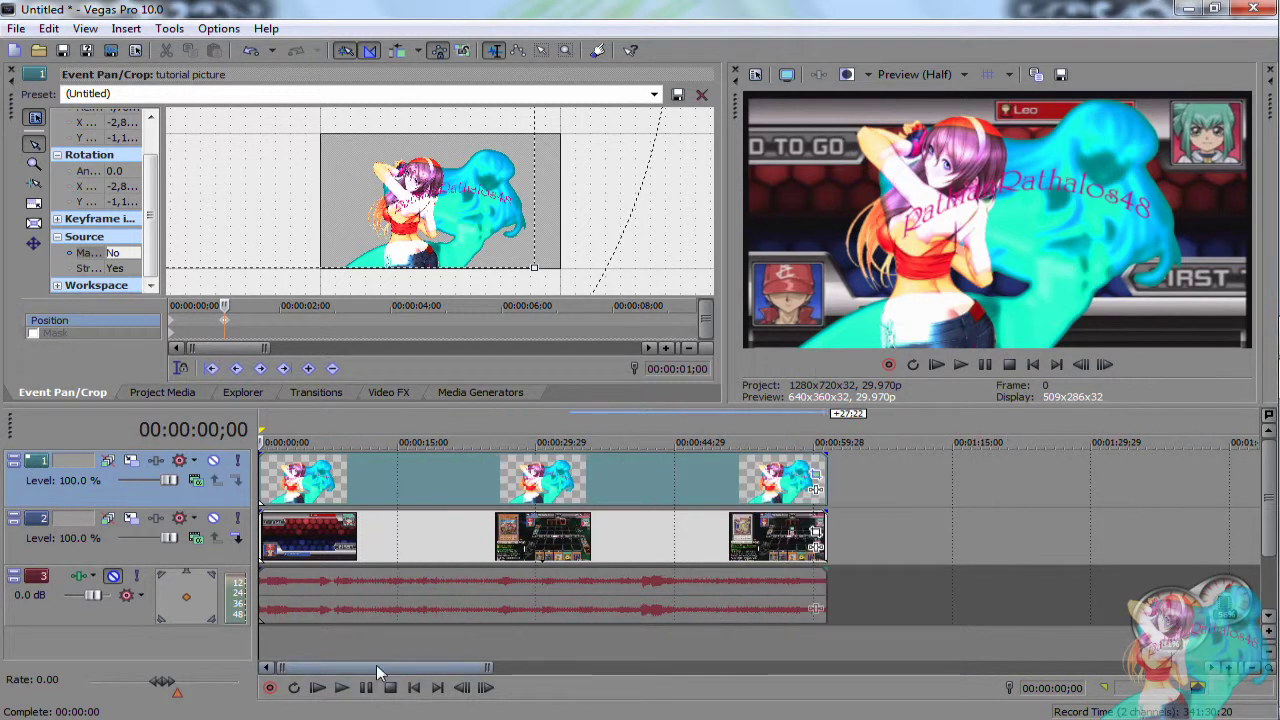
scroll(376, 668, "up", 3)
scroll(377, 668, "up", 1)
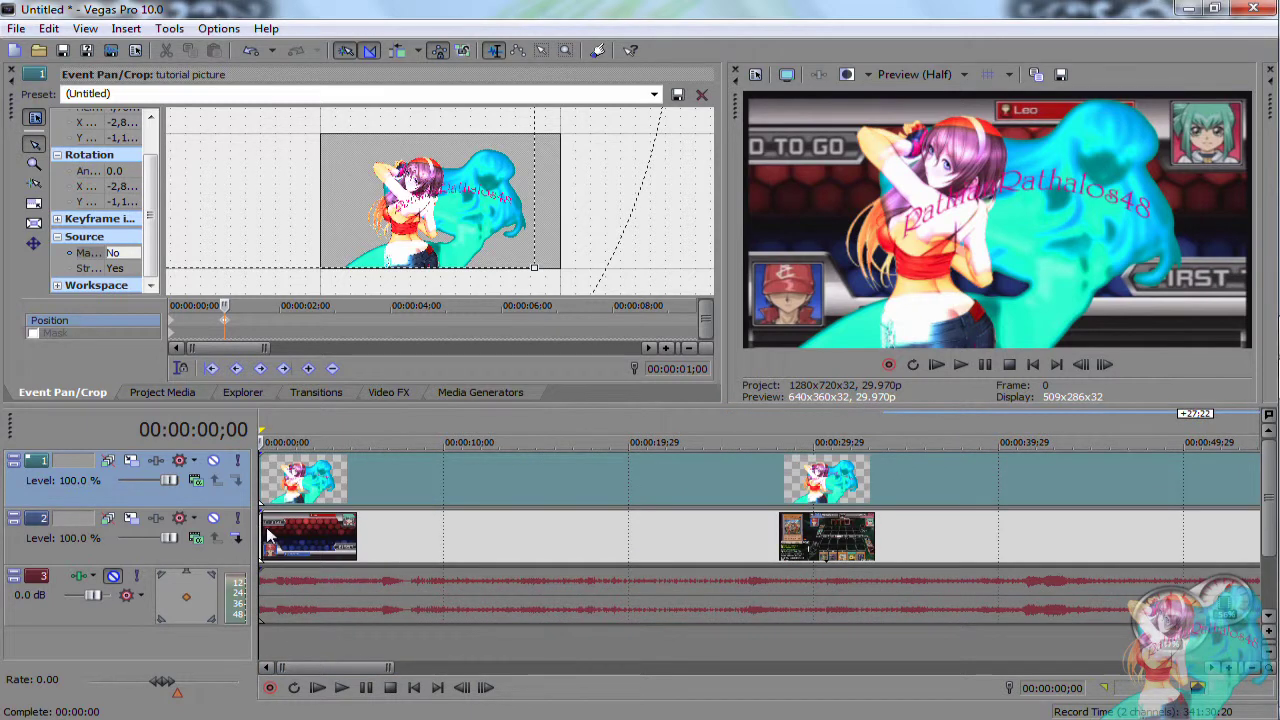
key("space")
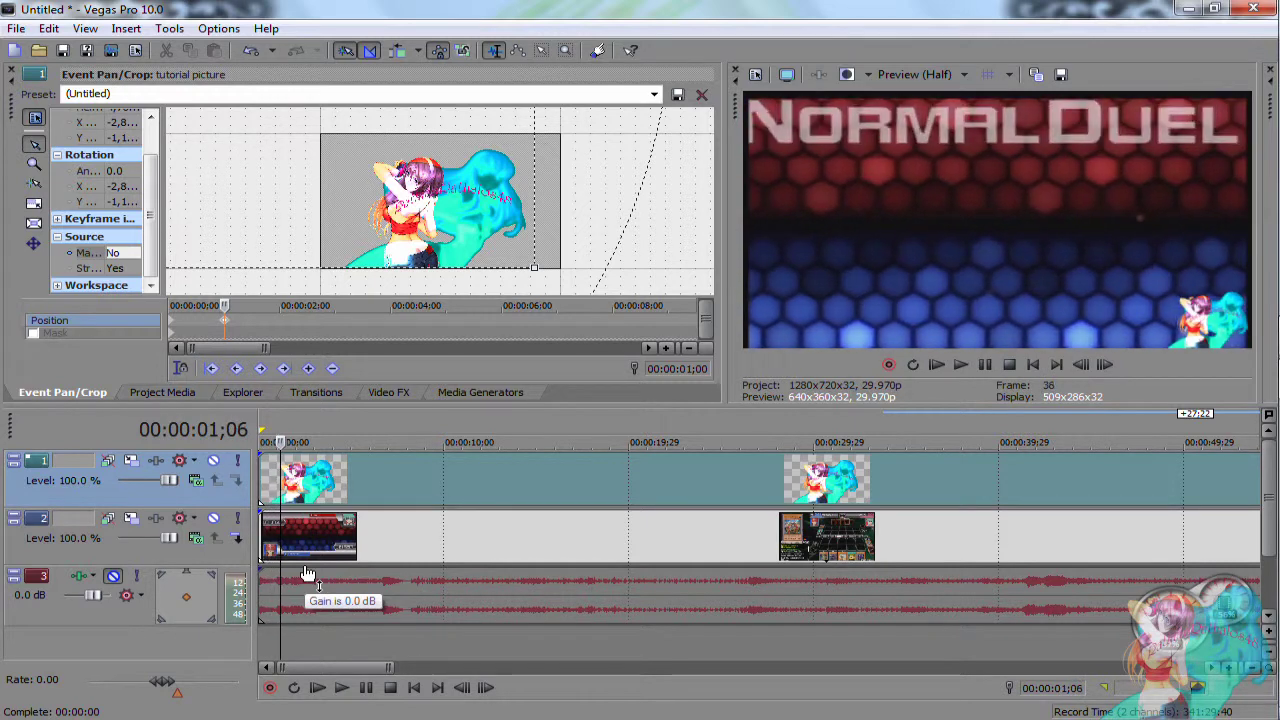
Step: Move the gameplay video clip and its audio to start at 00:00:01;00, and play back the result
left_click_drag(308, 574, 326, 576)
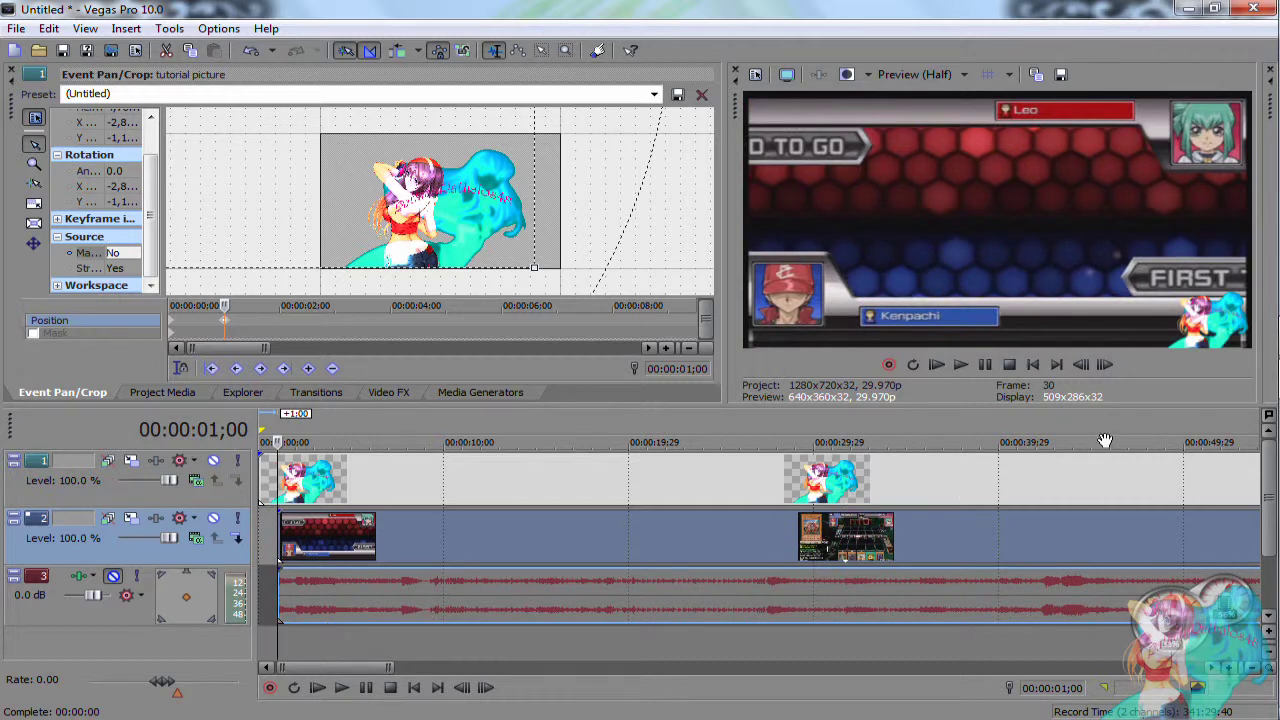
left_click(958, 365)
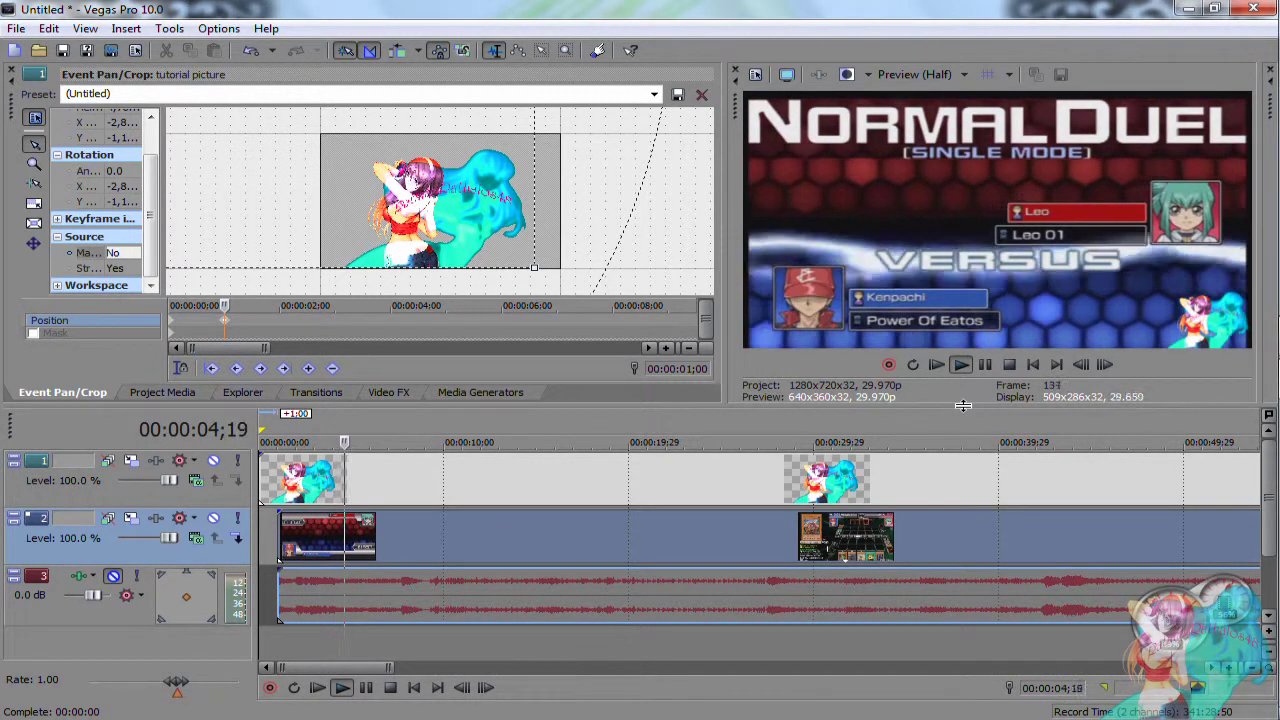
key("space")
scroll(912, 470, "down", 5)
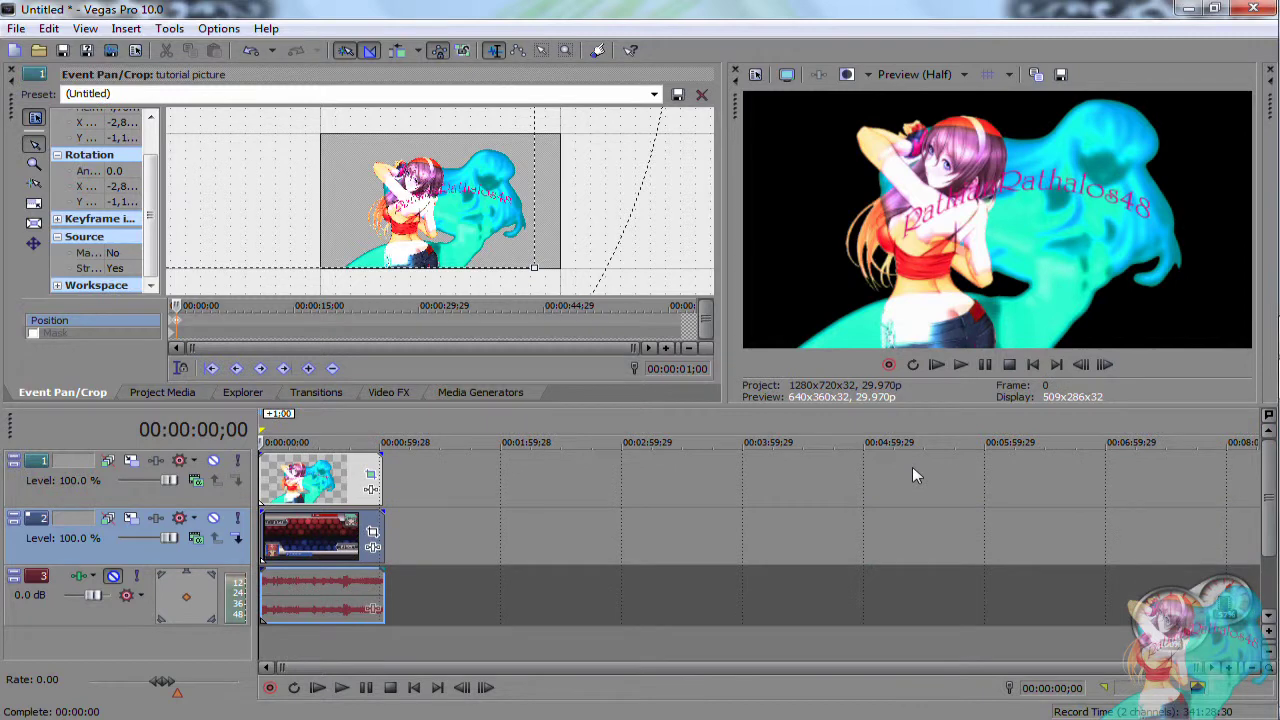
Step: With the cursor at 00:00:47;03, lower the overlay picture clip's opacity to roughly half so it becomes semi-transparent
left_click(379, 463)
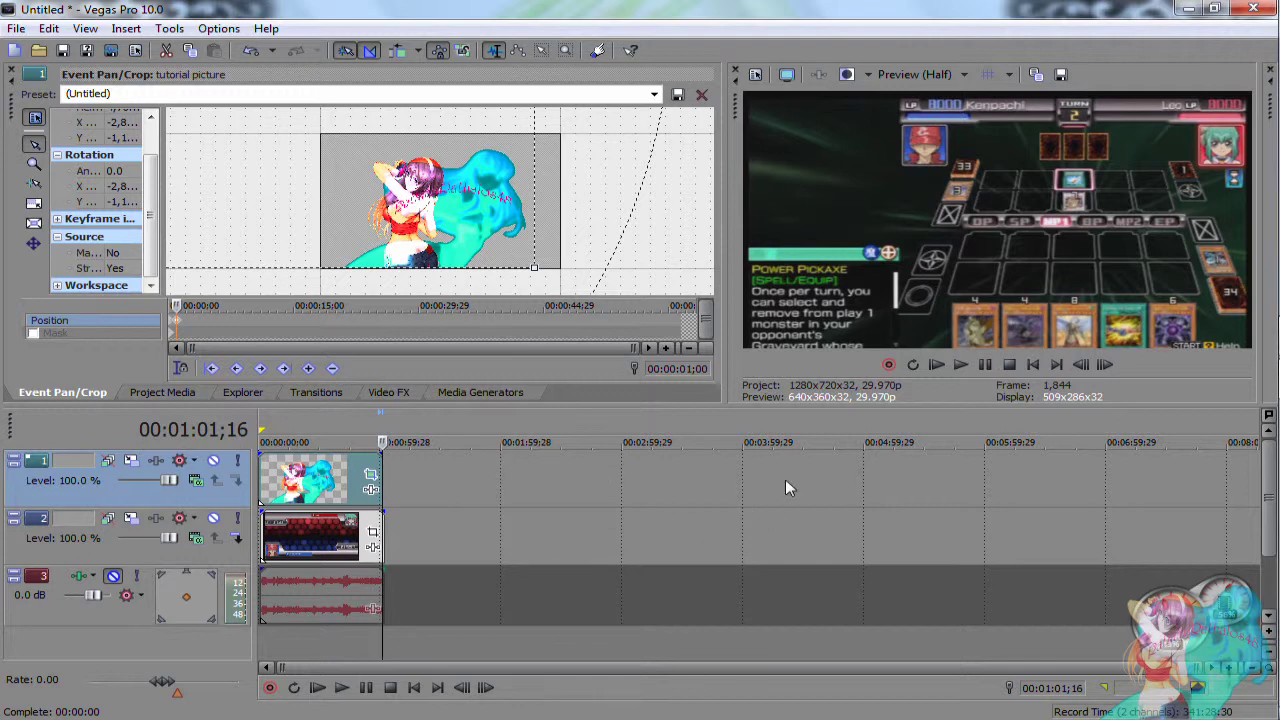
left_click(353, 491)
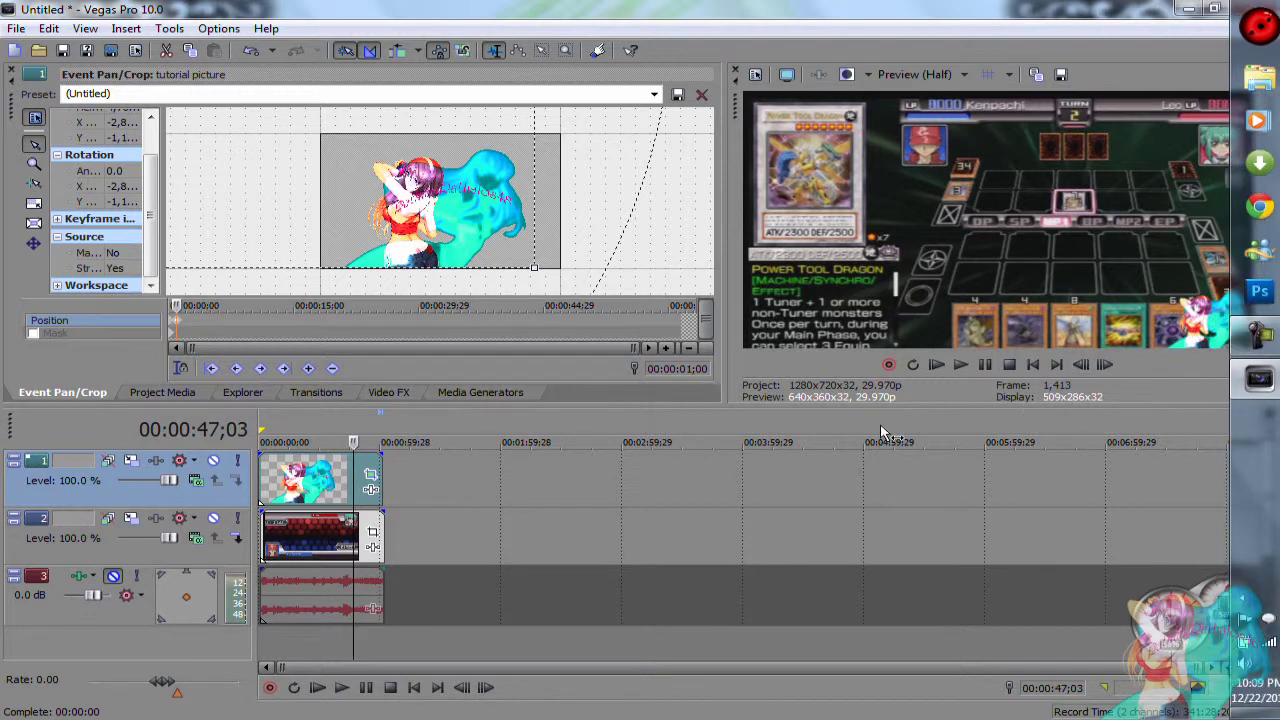
left_click_drag(331, 462, 331, 459)
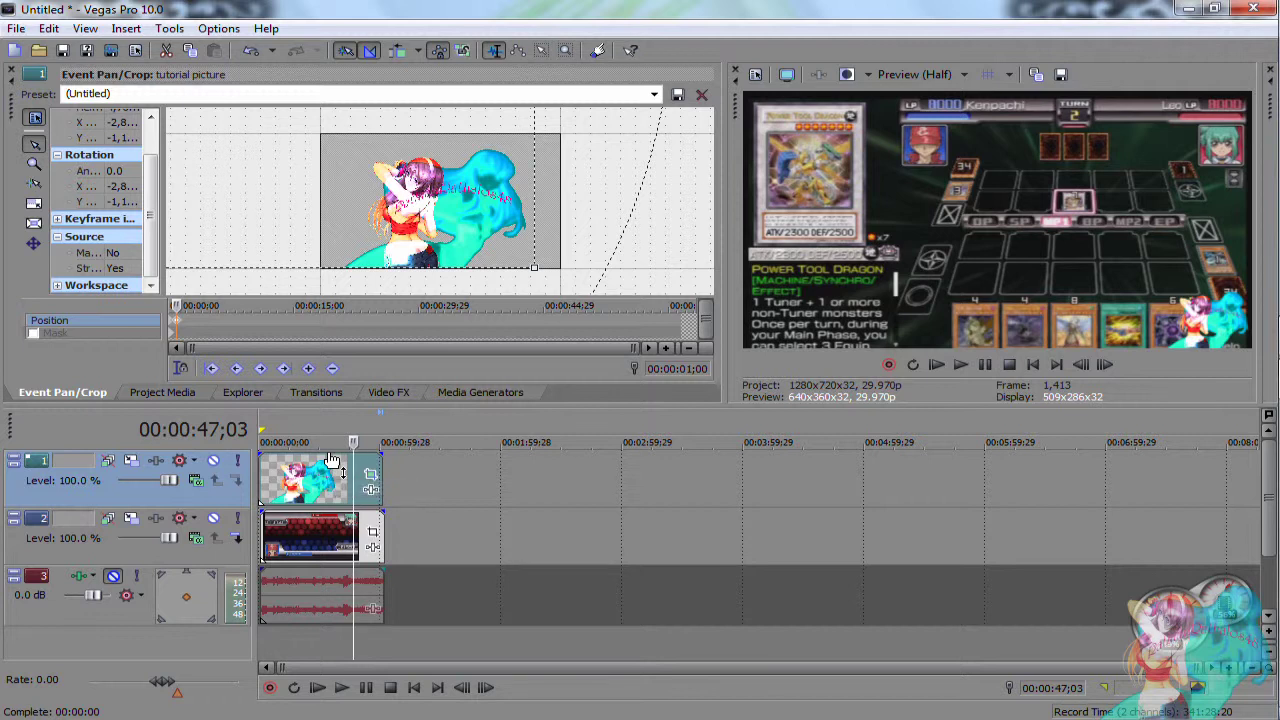
left_click_drag(331, 460, 332, 487)
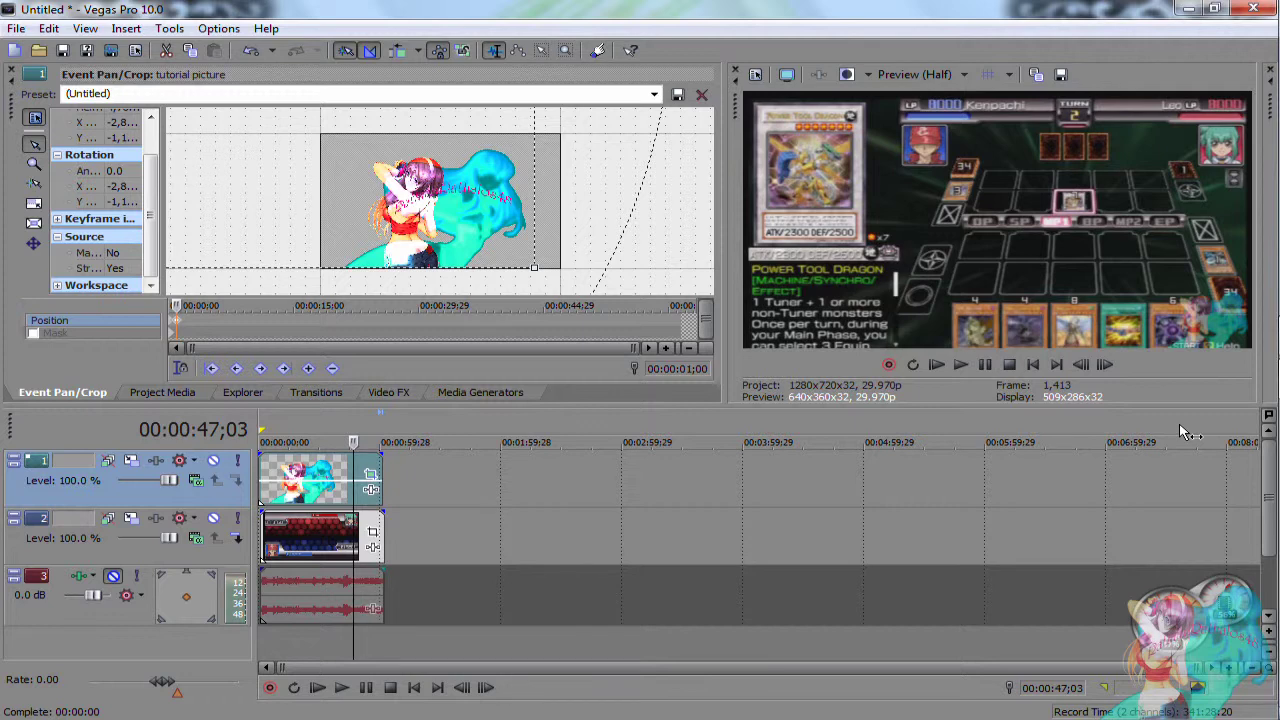
Step: Extend the overlay picture clip to the end of the gameplay clip and give it a fade-in of 00:00:01;00
scroll(1153, 416, "up", 5)
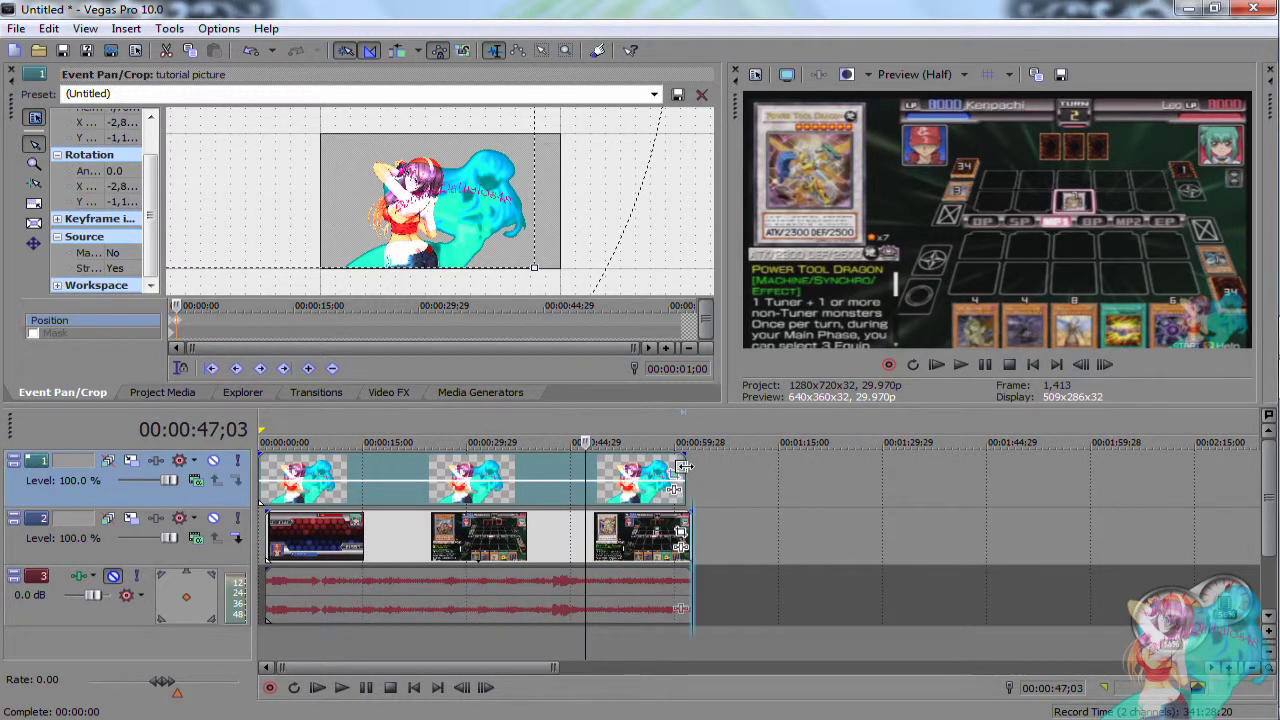
left_click_drag(683, 466, 690, 466)
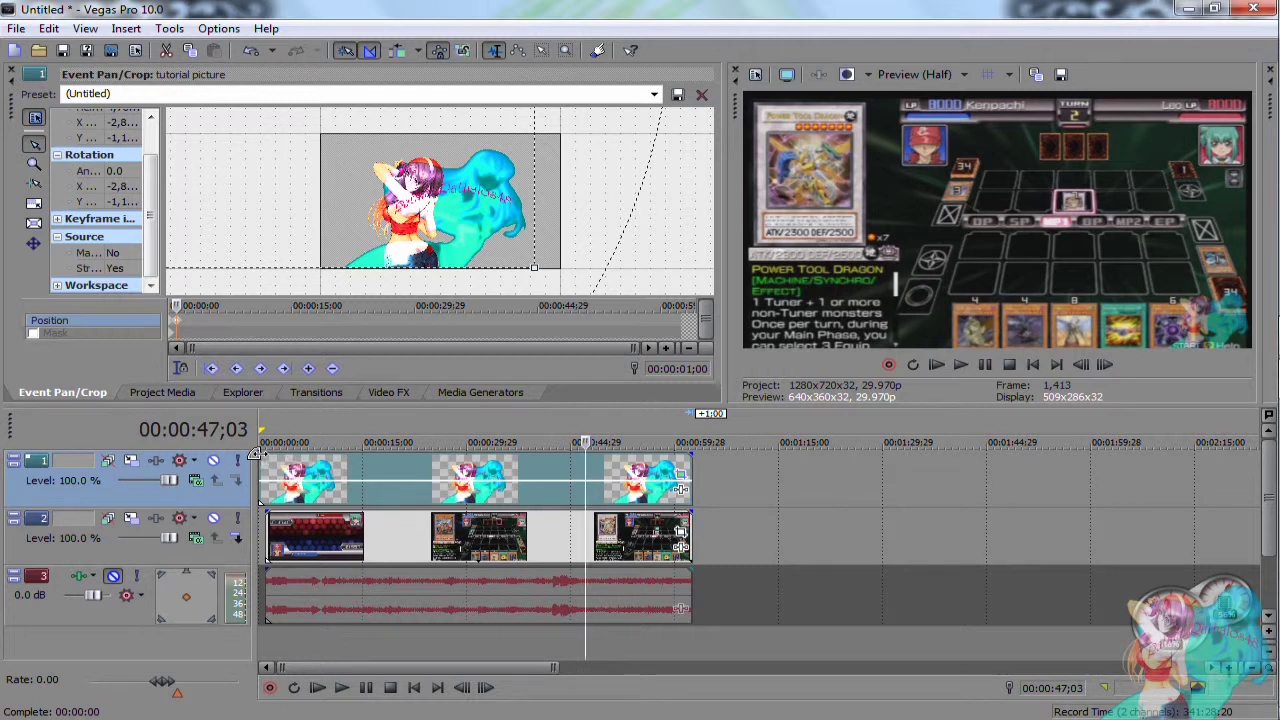
left_click_drag(255, 453, 260, 454)
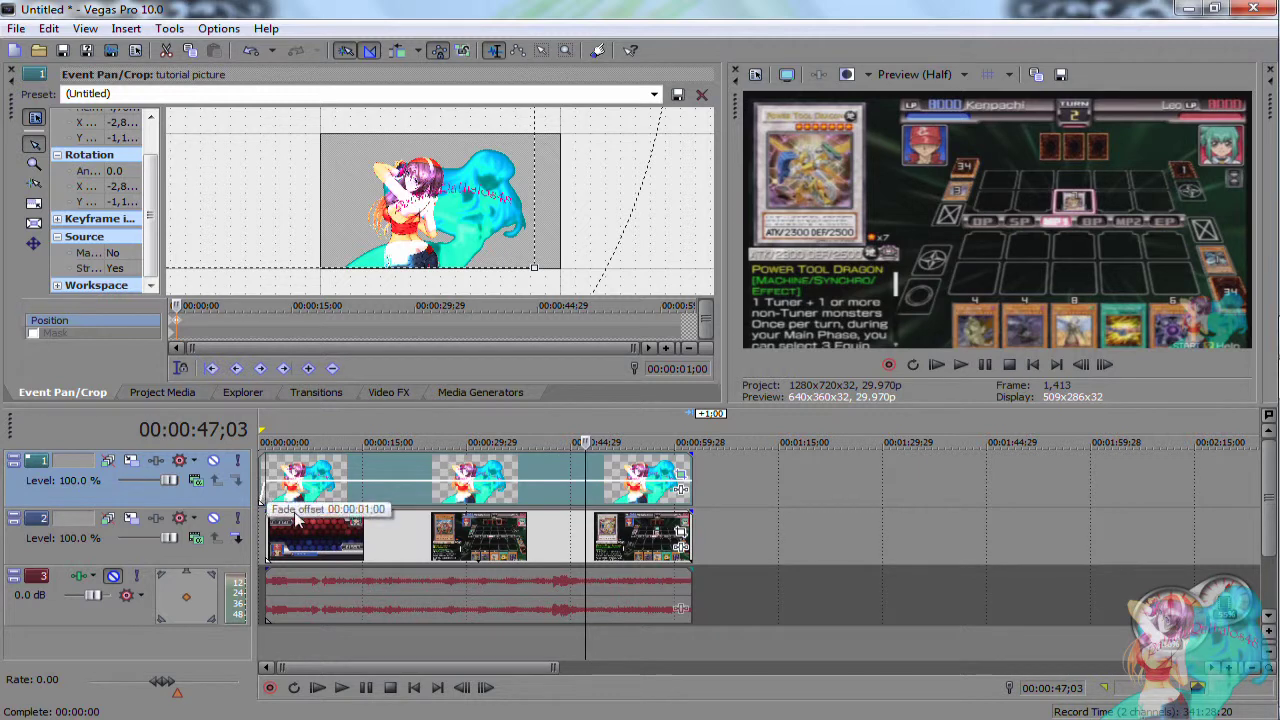
Step: Play the project from its beginning to check the picture's fade-in and transparency over the gameplay
left_click(1032, 365)
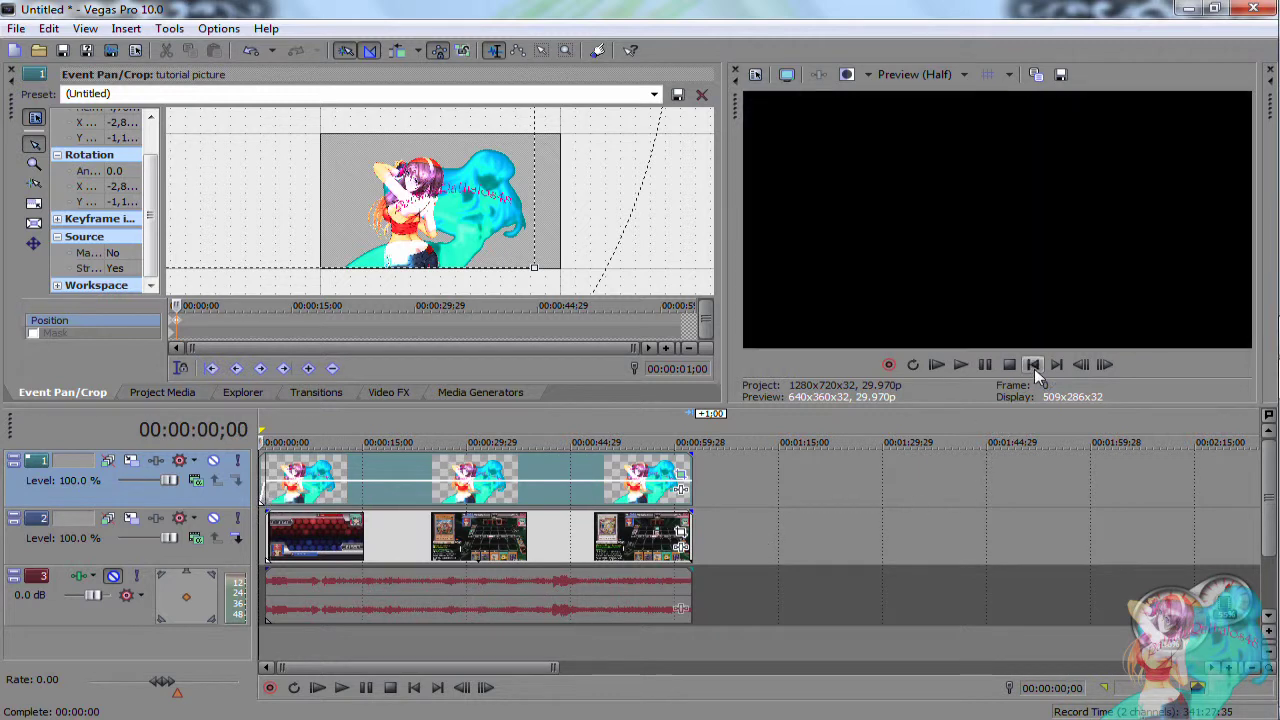
key("space")
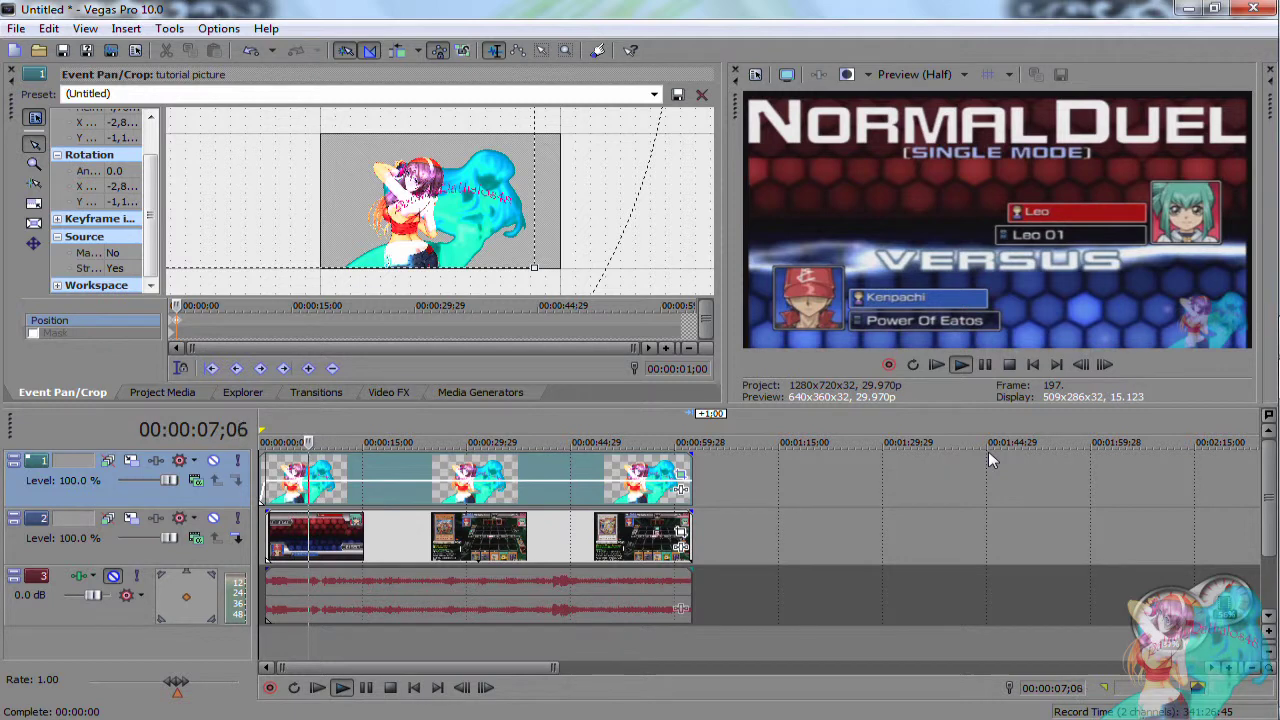
key("space")
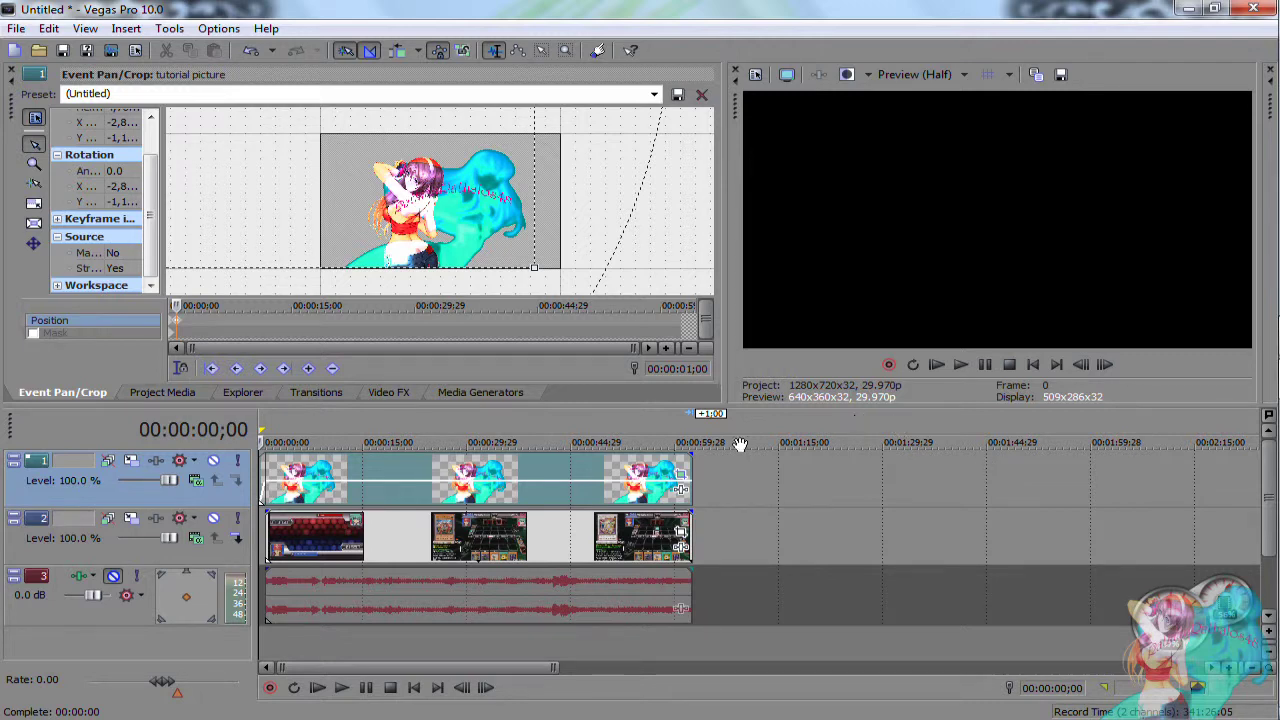
scroll(421, 487, "up", 3)
scroll(430, 490, "down", 5)
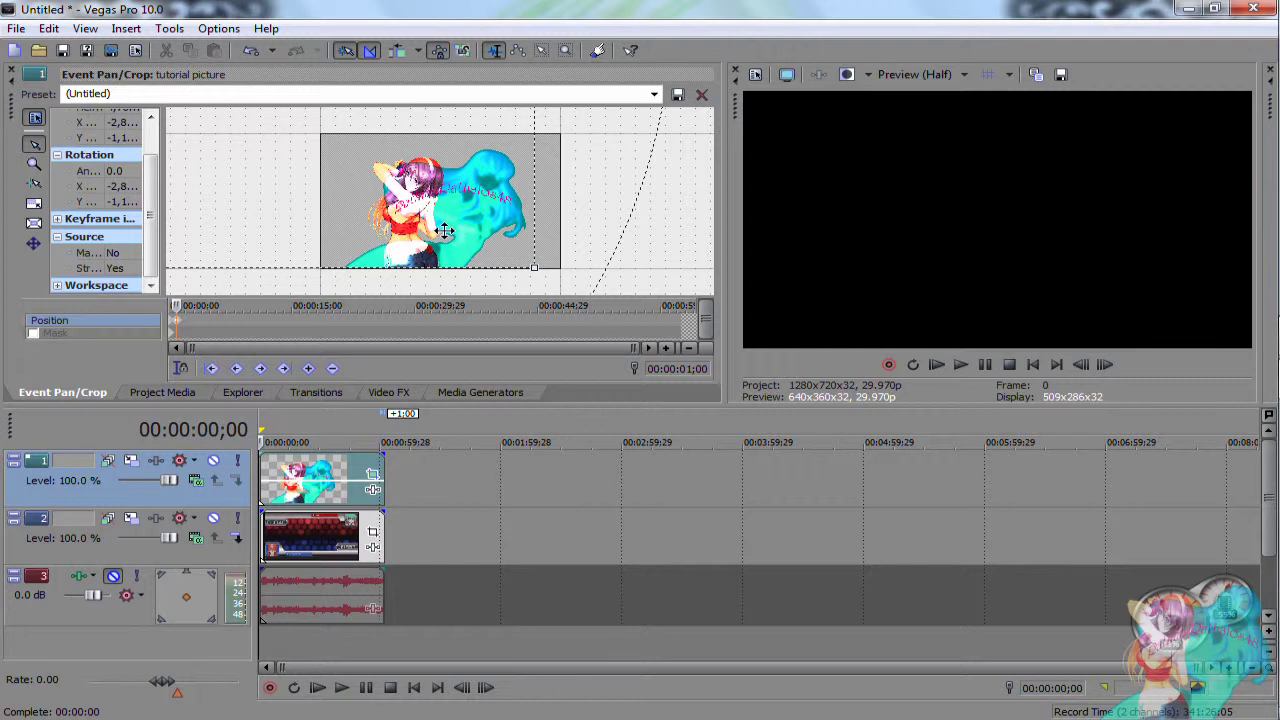
Step: Render the project to the Desktop as tutorial, Video for Windows (*.avi), template HD 720-50p YUV, without saving project markers in the file
left_click(111, 52)
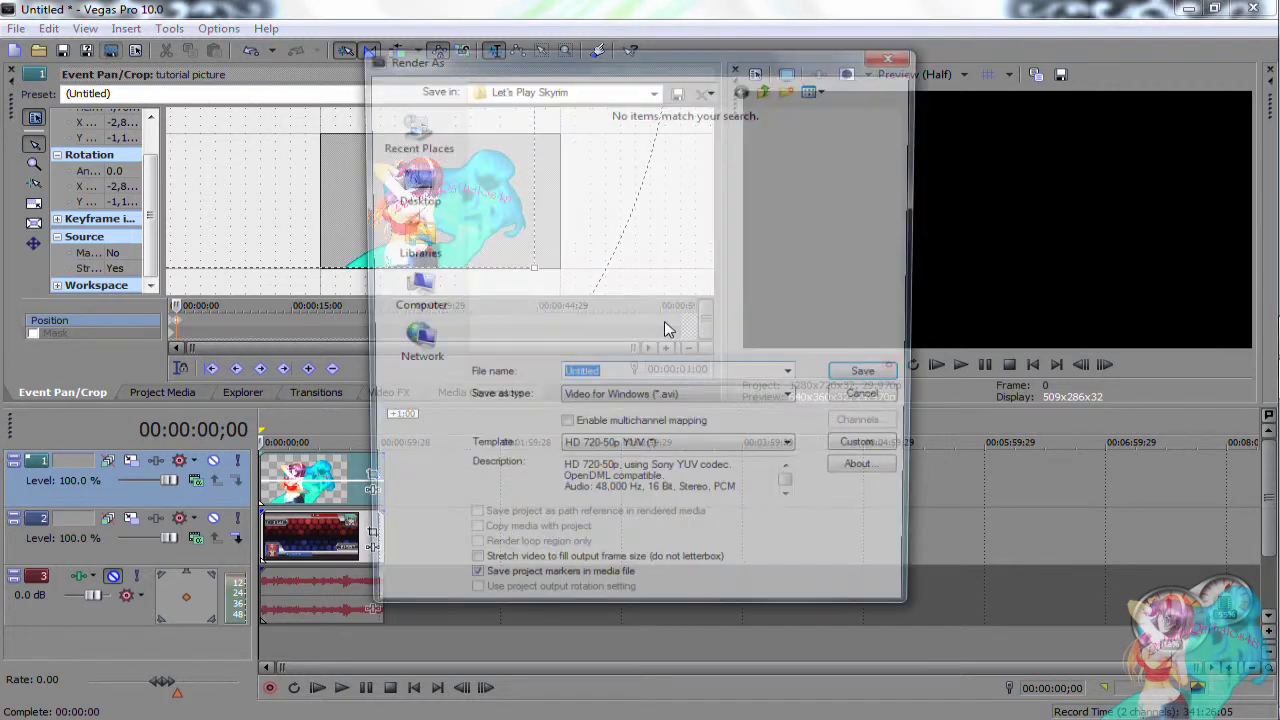
left_click(411, 185)
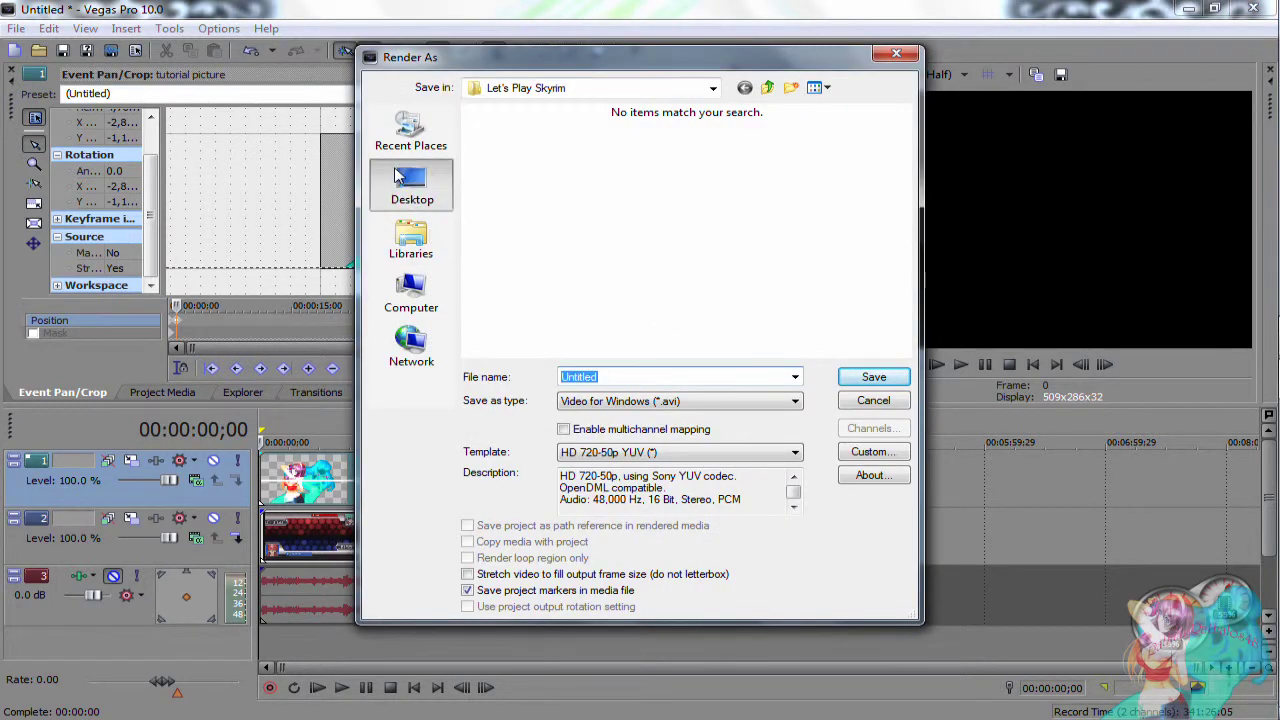
type("tu")
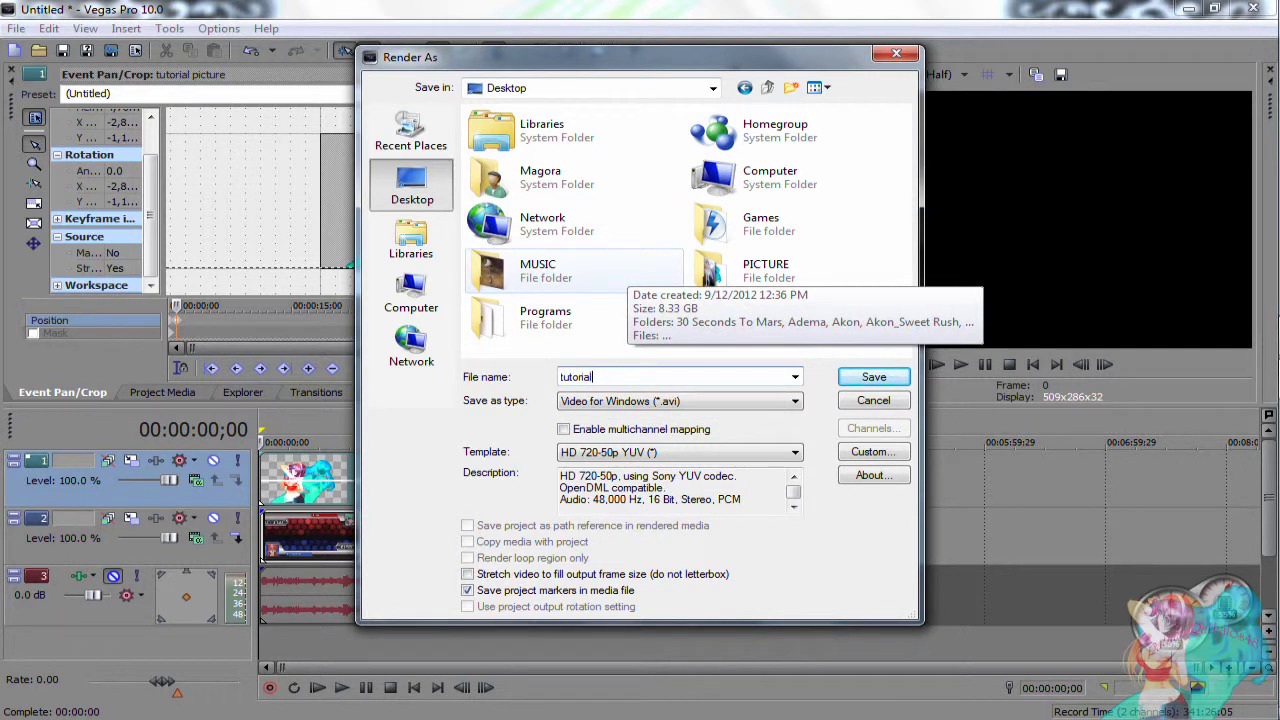
type("torial")
left_click(626, 592)
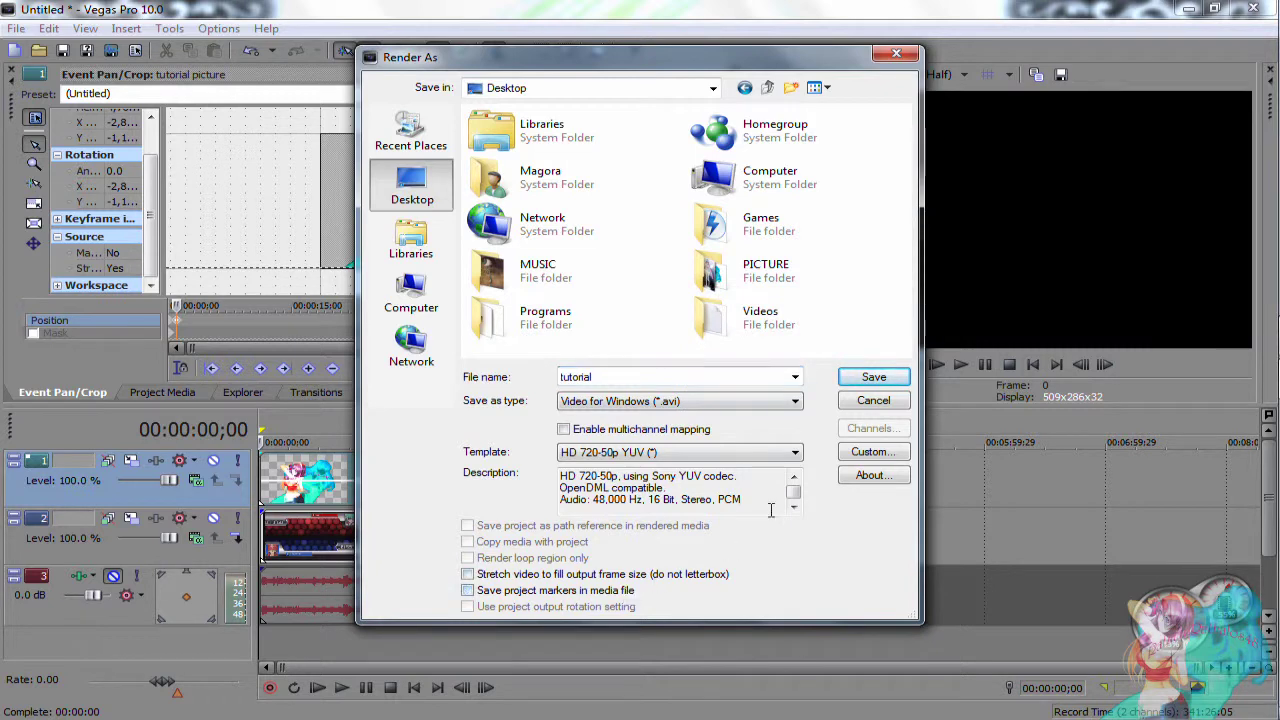
left_click(855, 384)
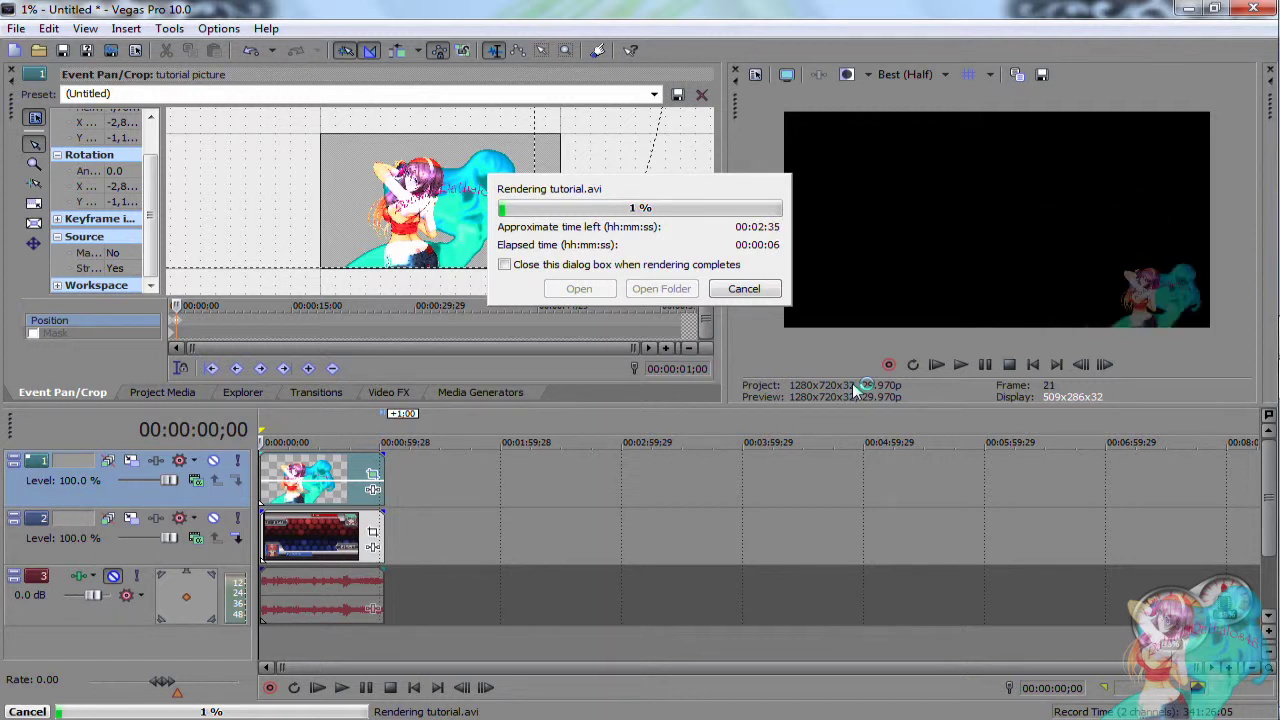
Step: Wait for the render to complete, dismiss its dialog, and exit Vegas Pro without saving the project
mouse_move(1265, 352)
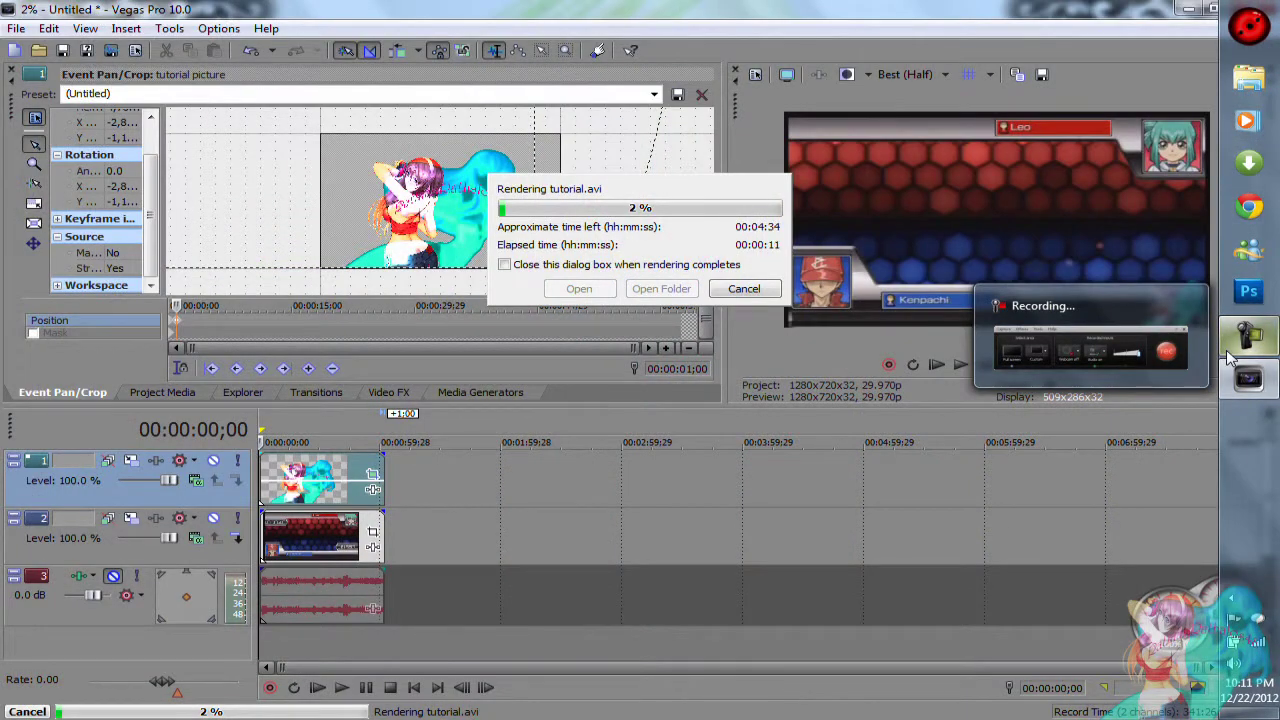
mouse_move(1165, 360)
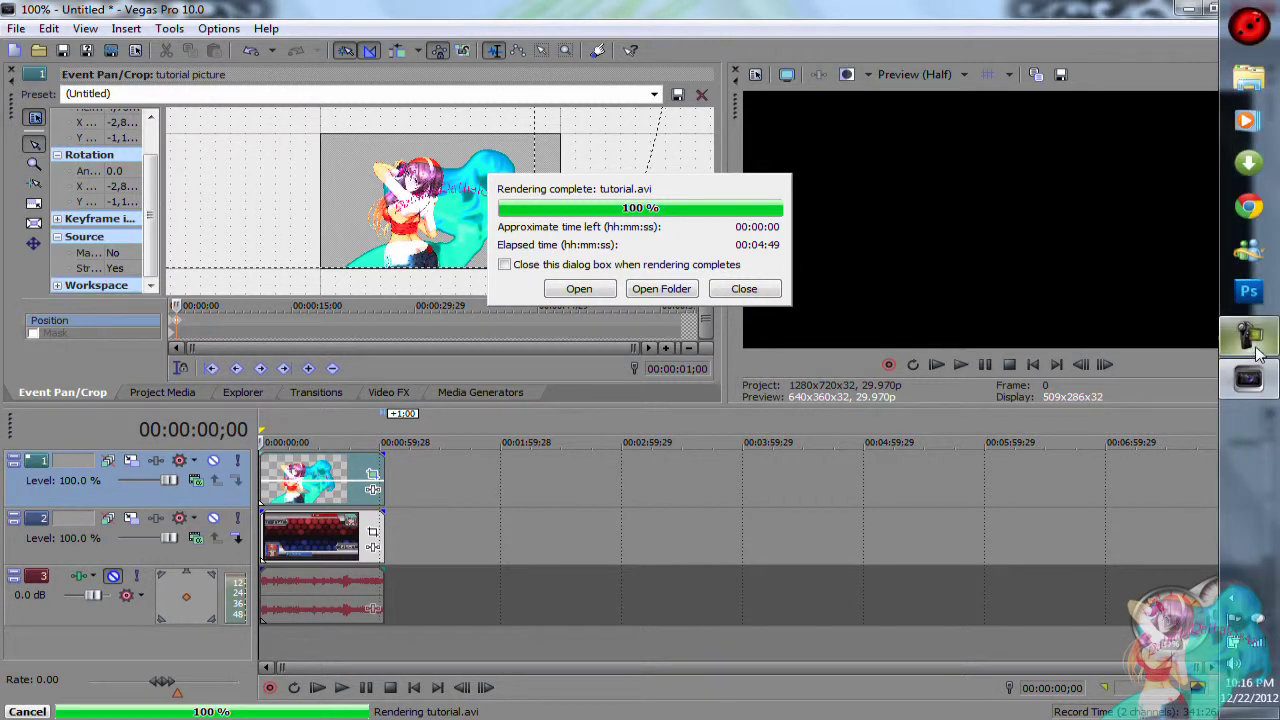
mouse_move(1258, 350)
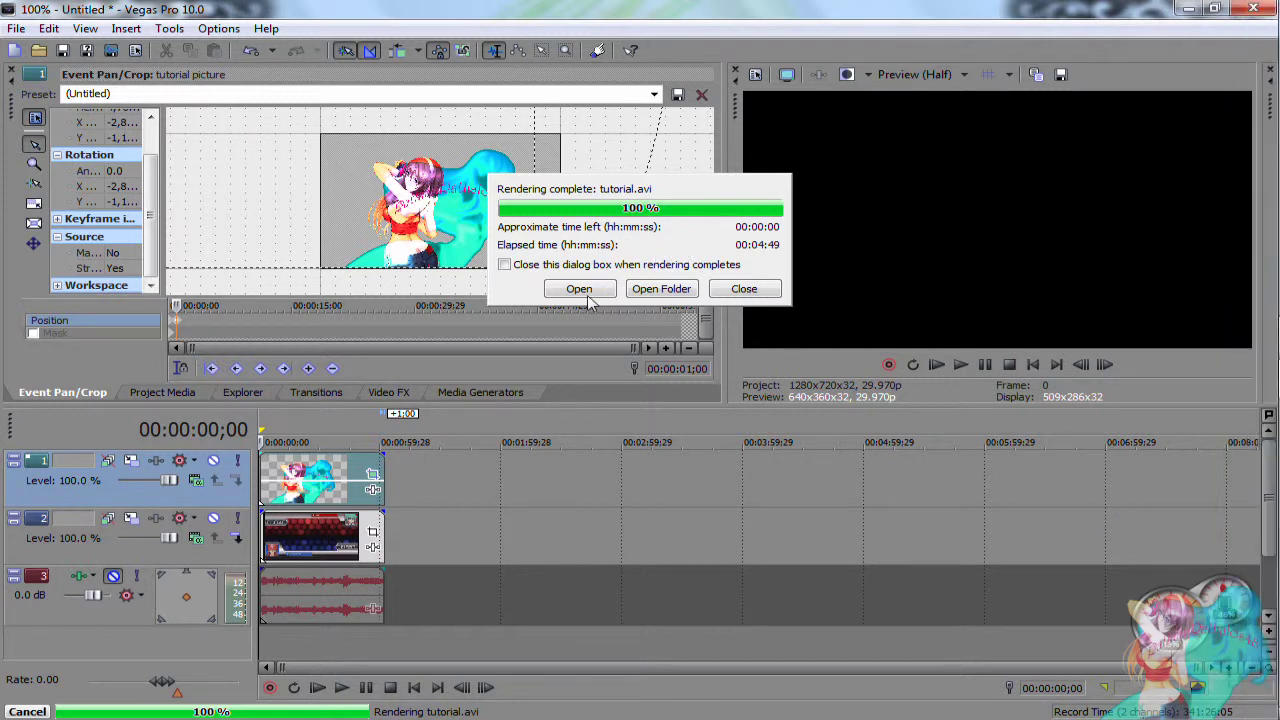
left_click(727, 294)
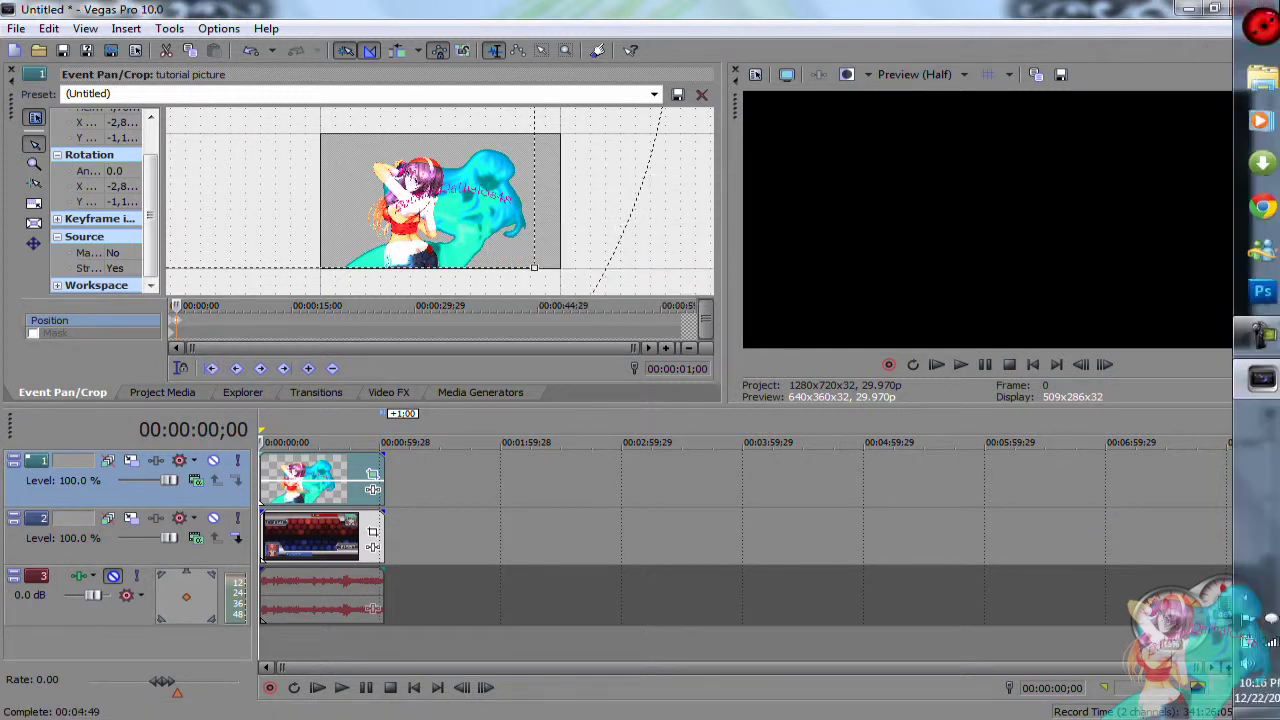
left_click(1253, 8)
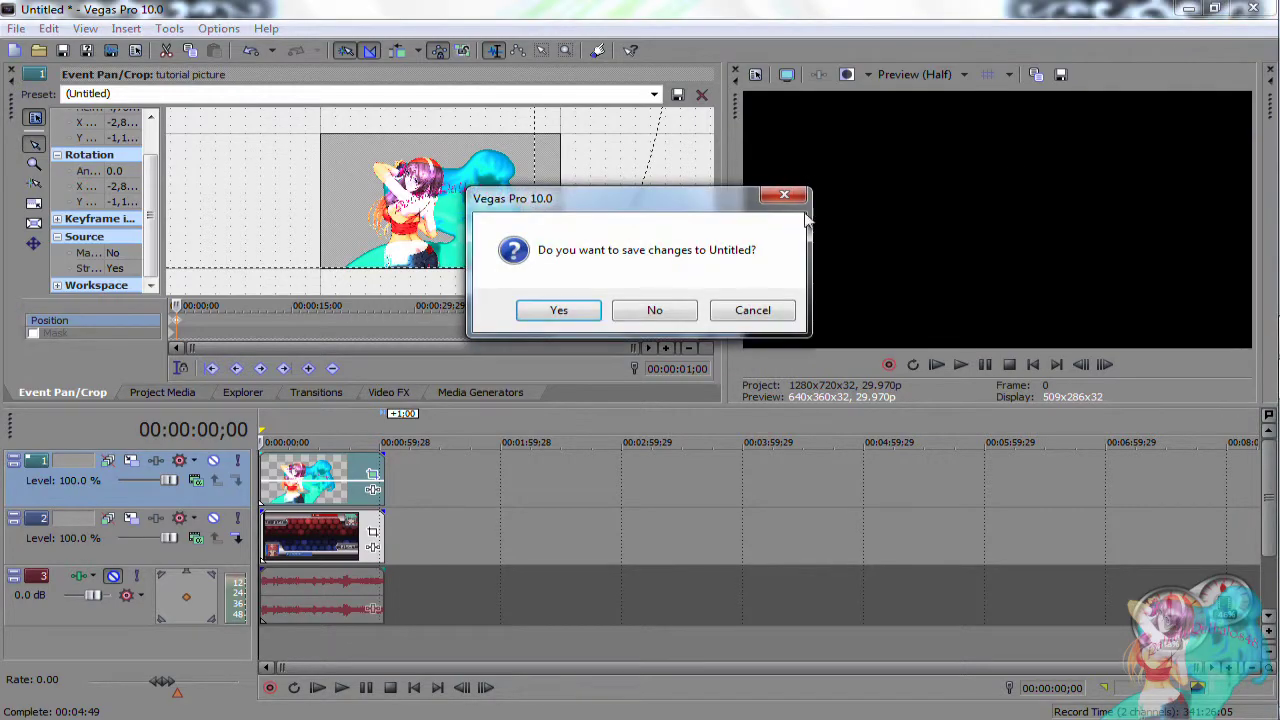
left_click(654, 310)
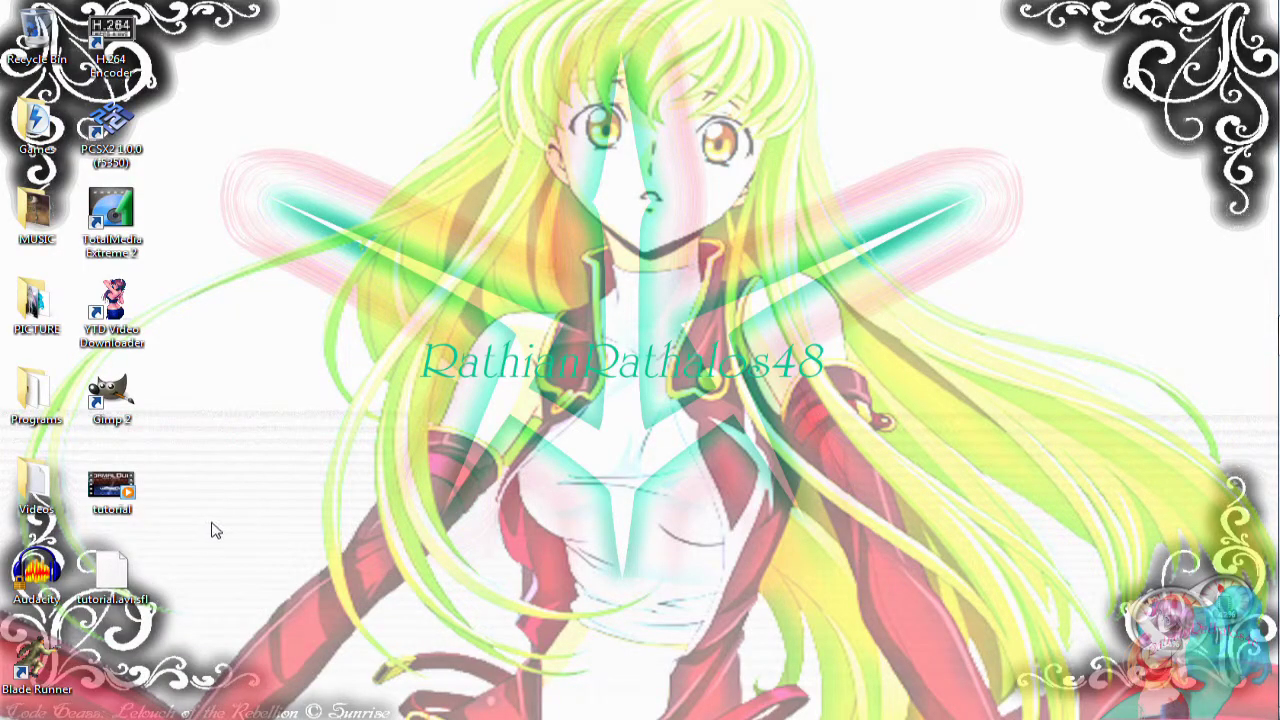
Step: Play the rendered tutorial video from the desktop and move the meter gadget to the desktop's upper-right corner
double_click(112, 490)
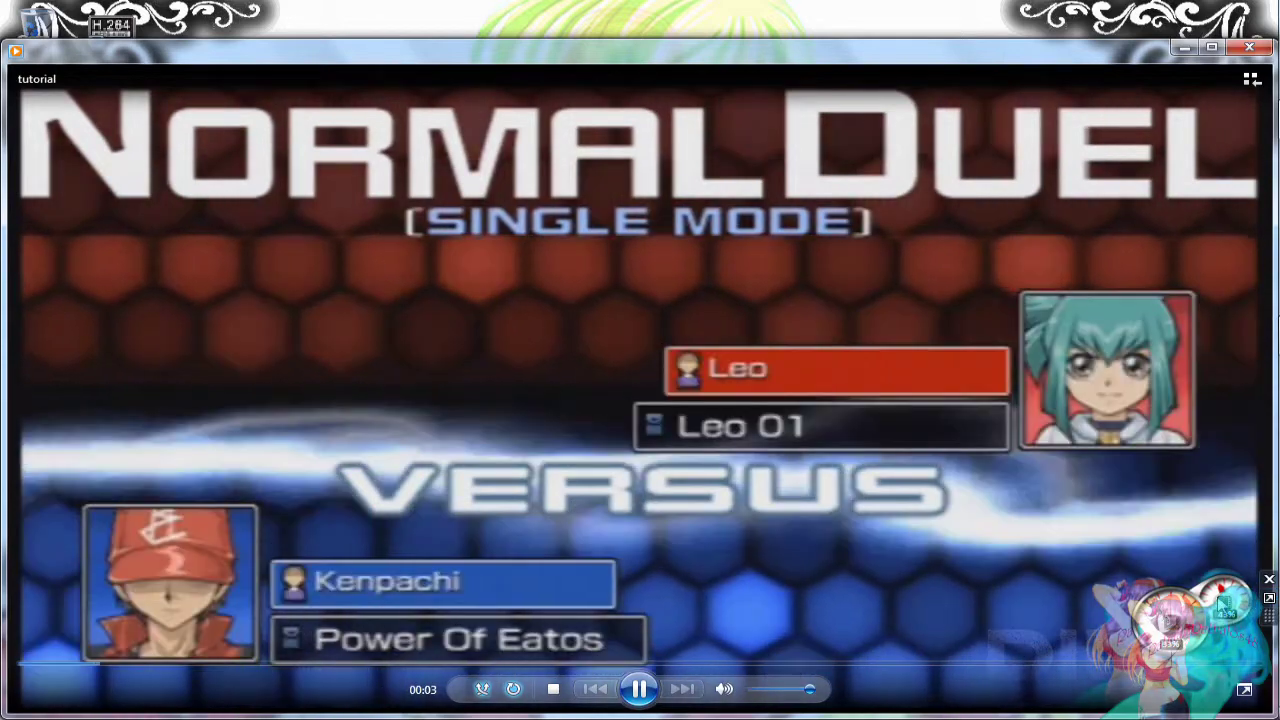
left_click_drag(1125, 620, 1145, 33)
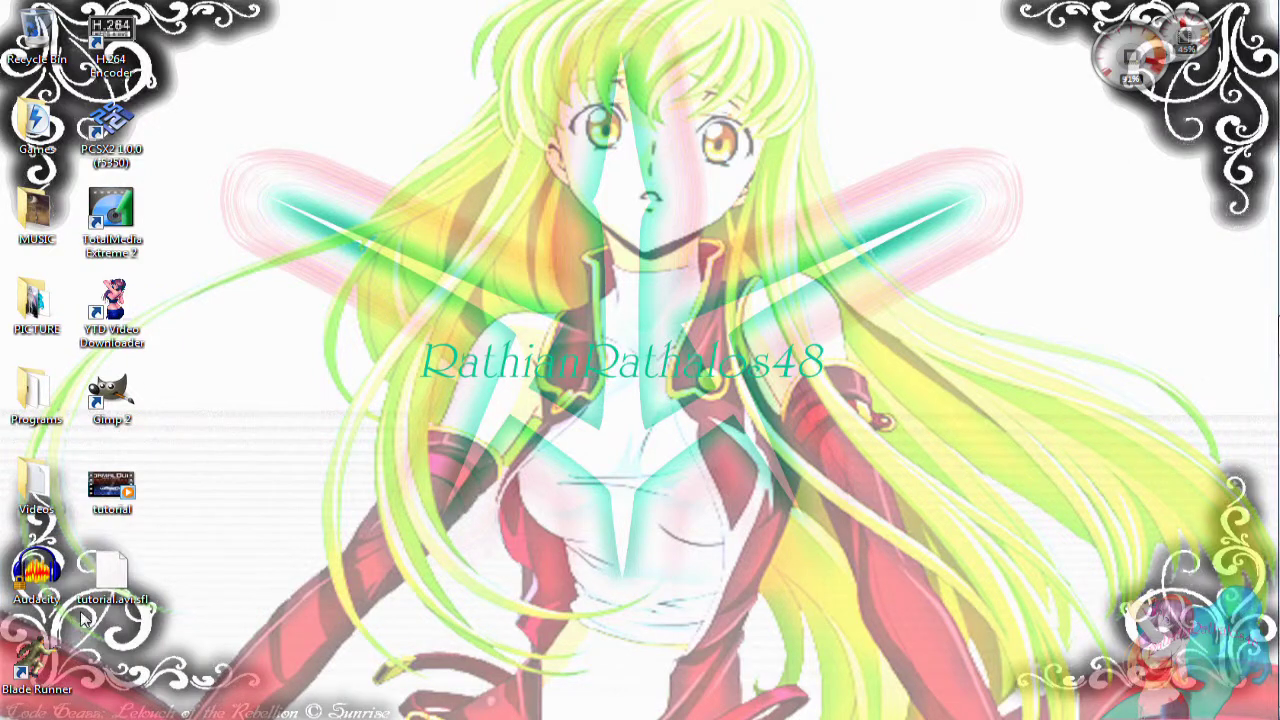
Step: Move the leftover tutorial.avi.sfl file from the desktop to the Recycle Bin
left_click_drag(107, 589, 36, 62)
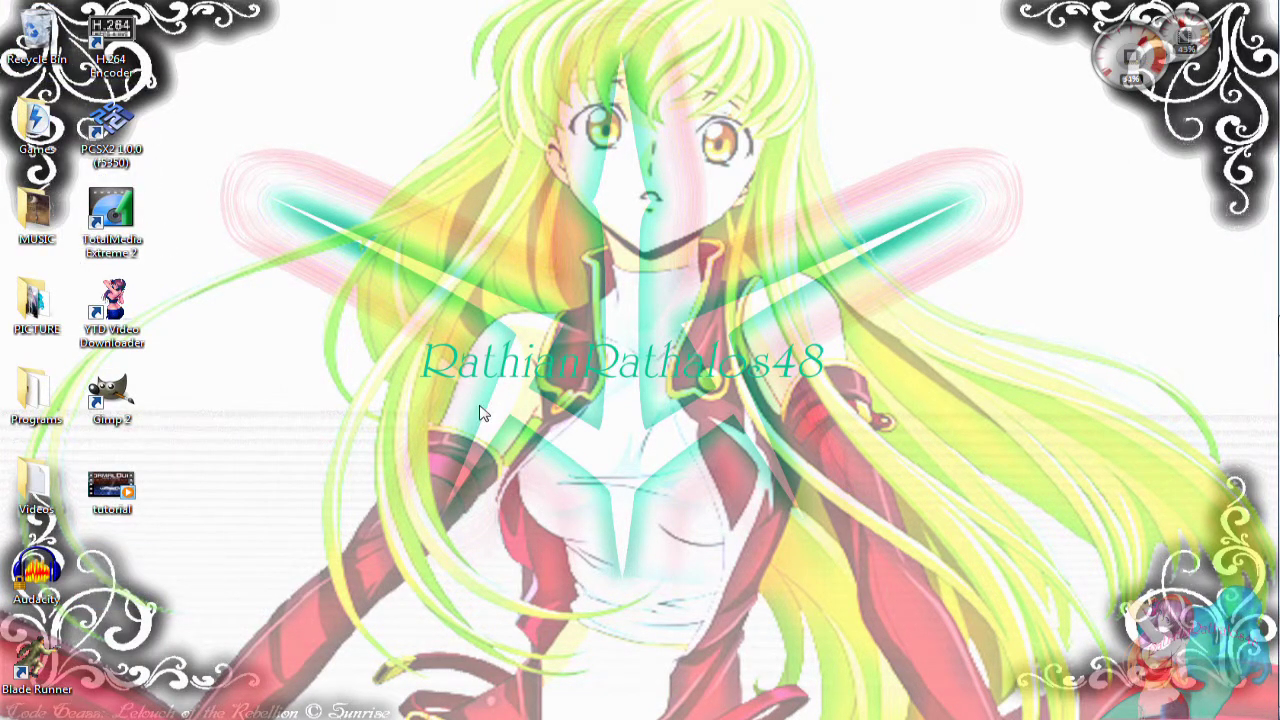